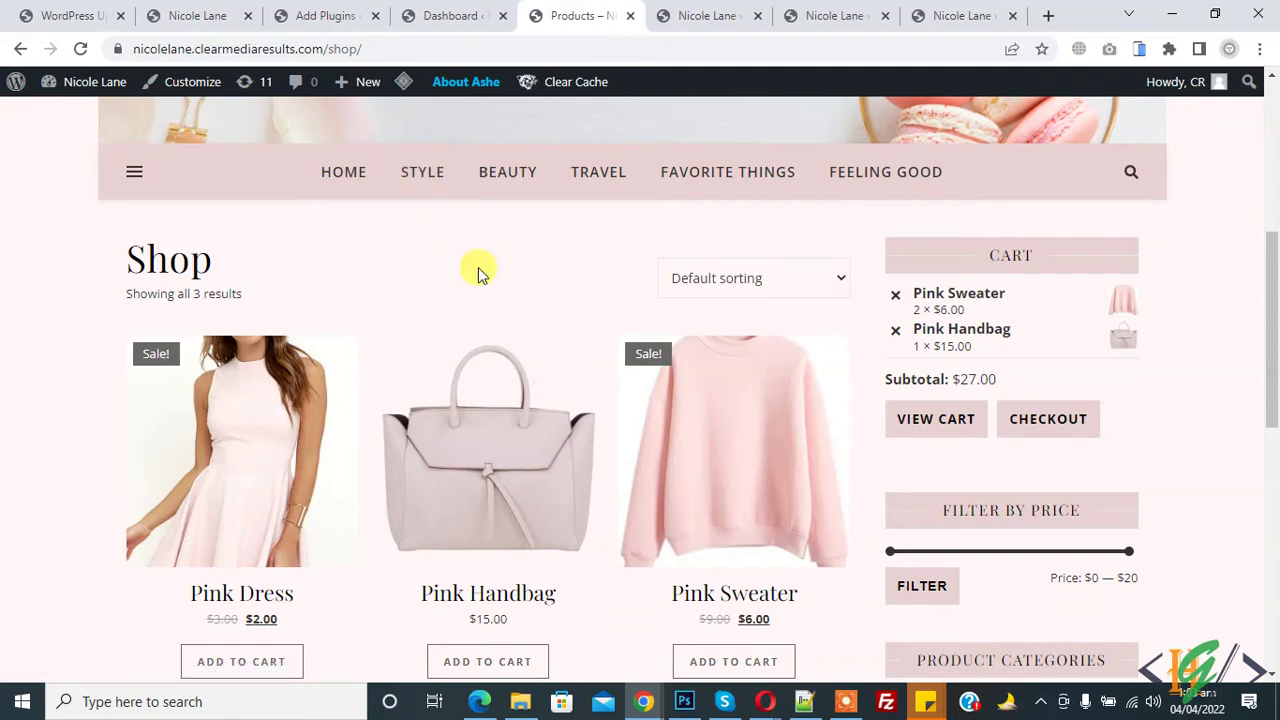
Glance over the shop page, then switch to the WordPress admin dashboard tab
{"action": "scroll", "coordinate": [479, 282], "scroll_direction": "down", "scroll_amount": 2}
{"action": "scroll", "coordinate": [479, 282], "scroll_direction": "up", "scroll_amount": 2}
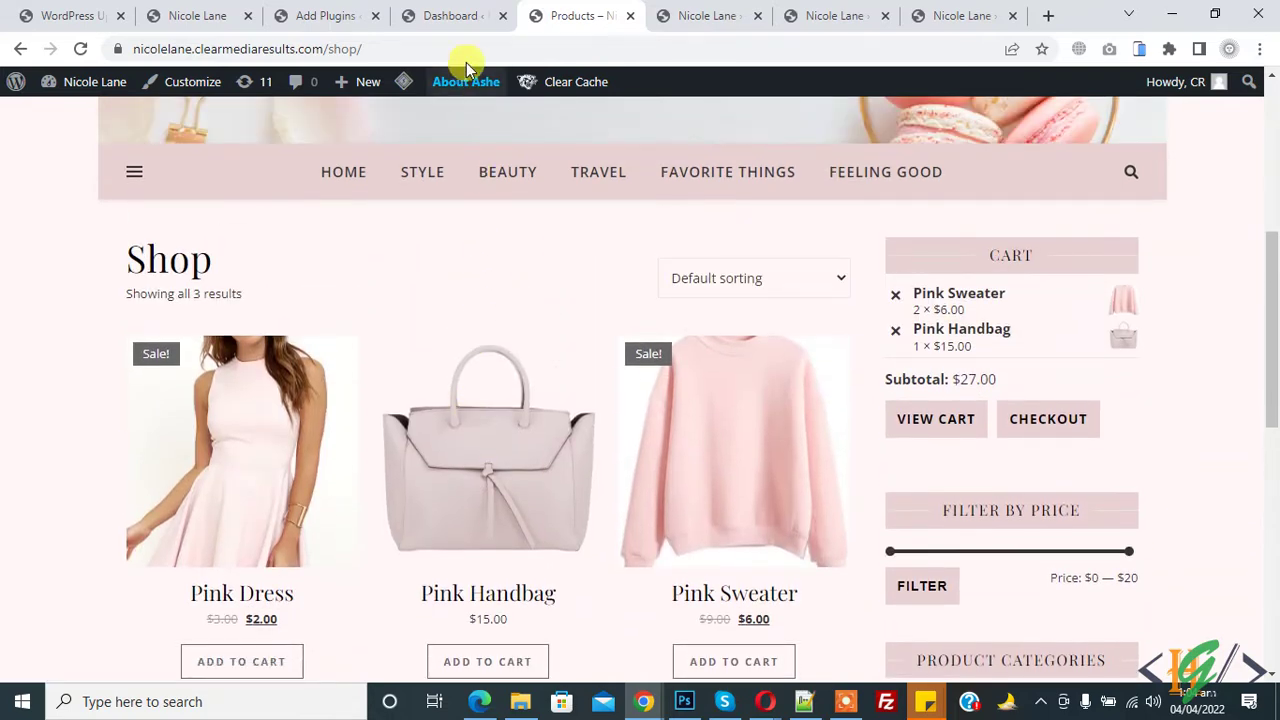
{"action": "left_click", "coordinate": [458, 15]}
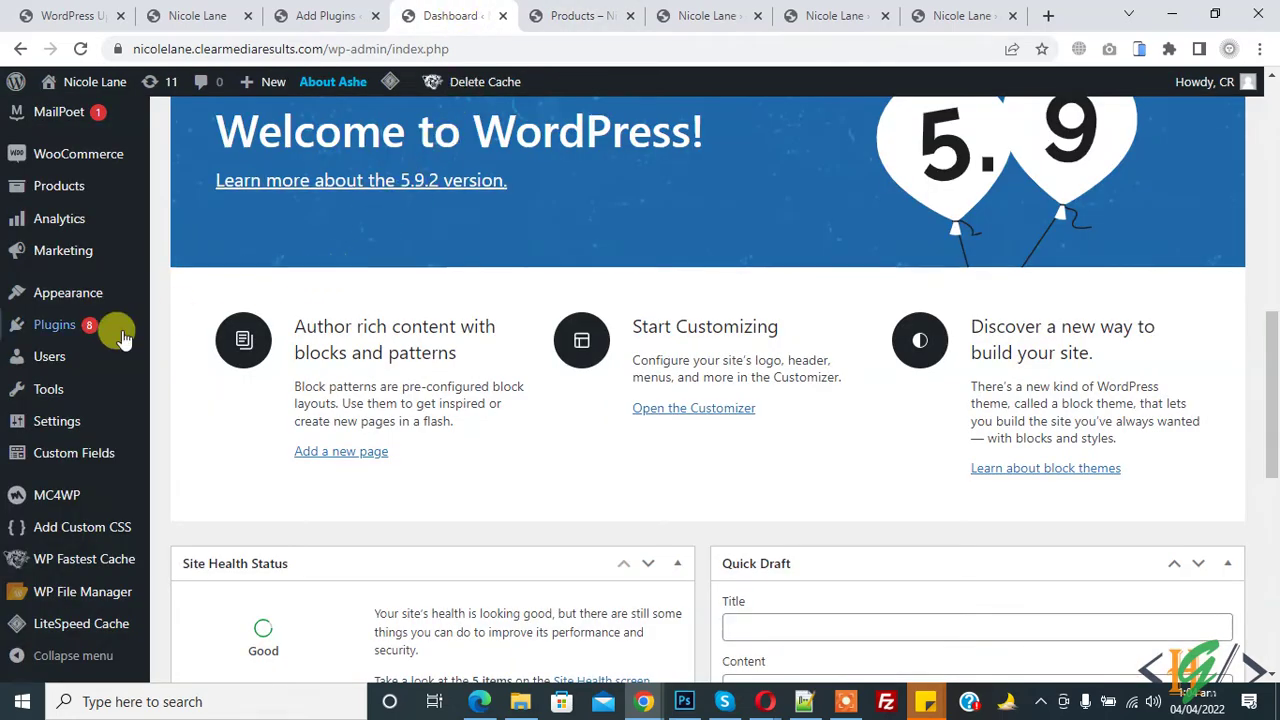
Find 'TI WooCommerce Wishlist' under Plugins > Add New, then install and activate it
{"action": "mouse_move", "coordinate": [54, 325]}
{"action": "left_click", "coordinate": [284, 327]}
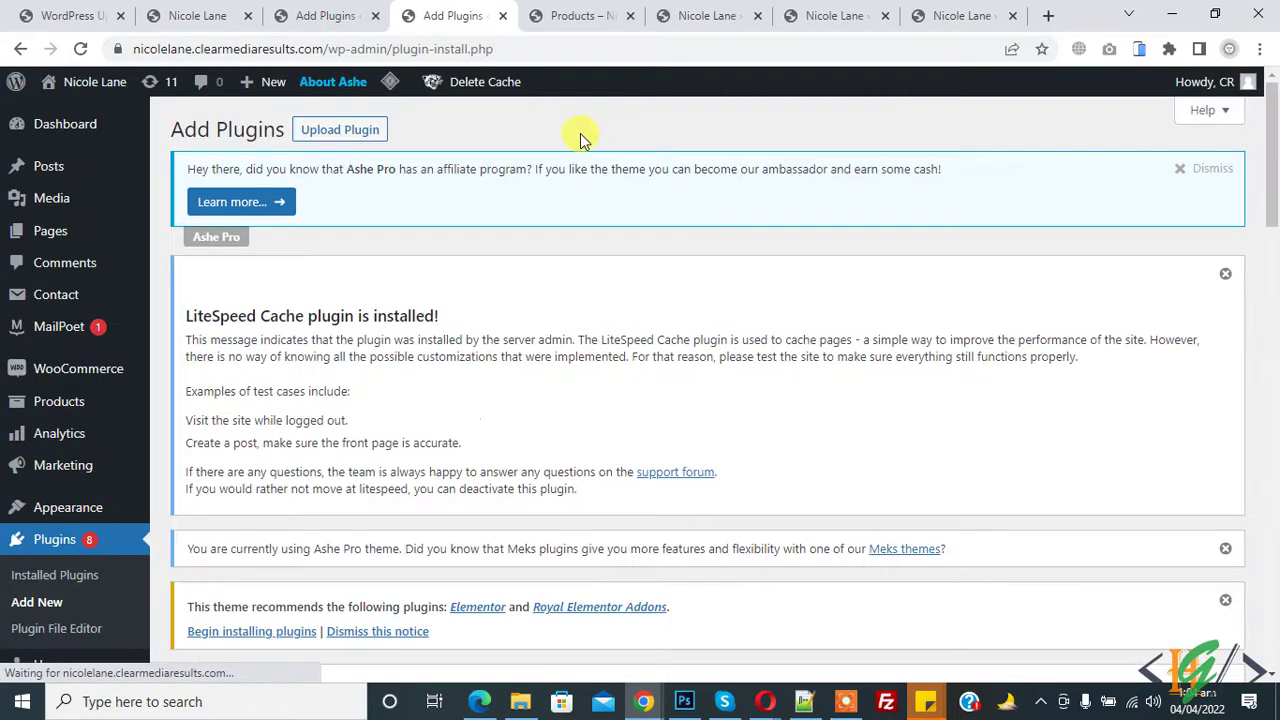
{"action": "scroll", "coordinate": [750, 170], "scroll_direction": "down", "scroll_amount": 5}
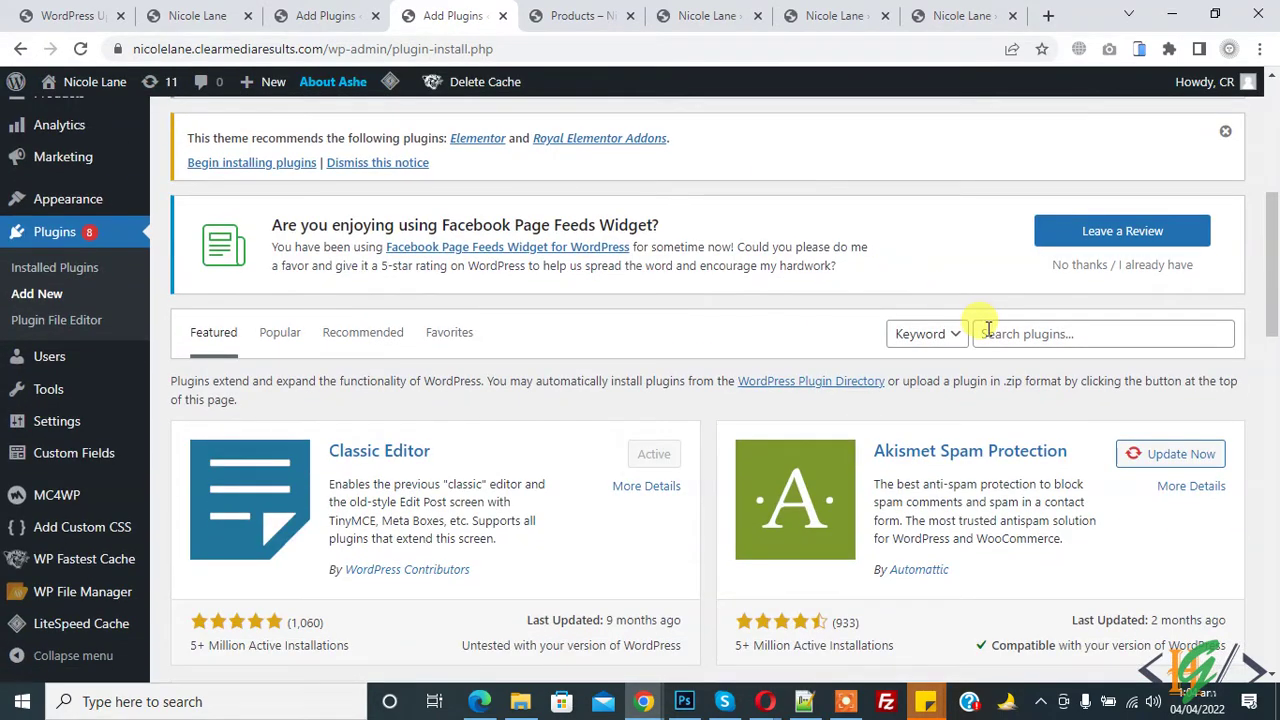
{"action": "left_click", "coordinate": [987, 333]}
{"action": "type", "text": "TI WooCommerce Wishlist"}
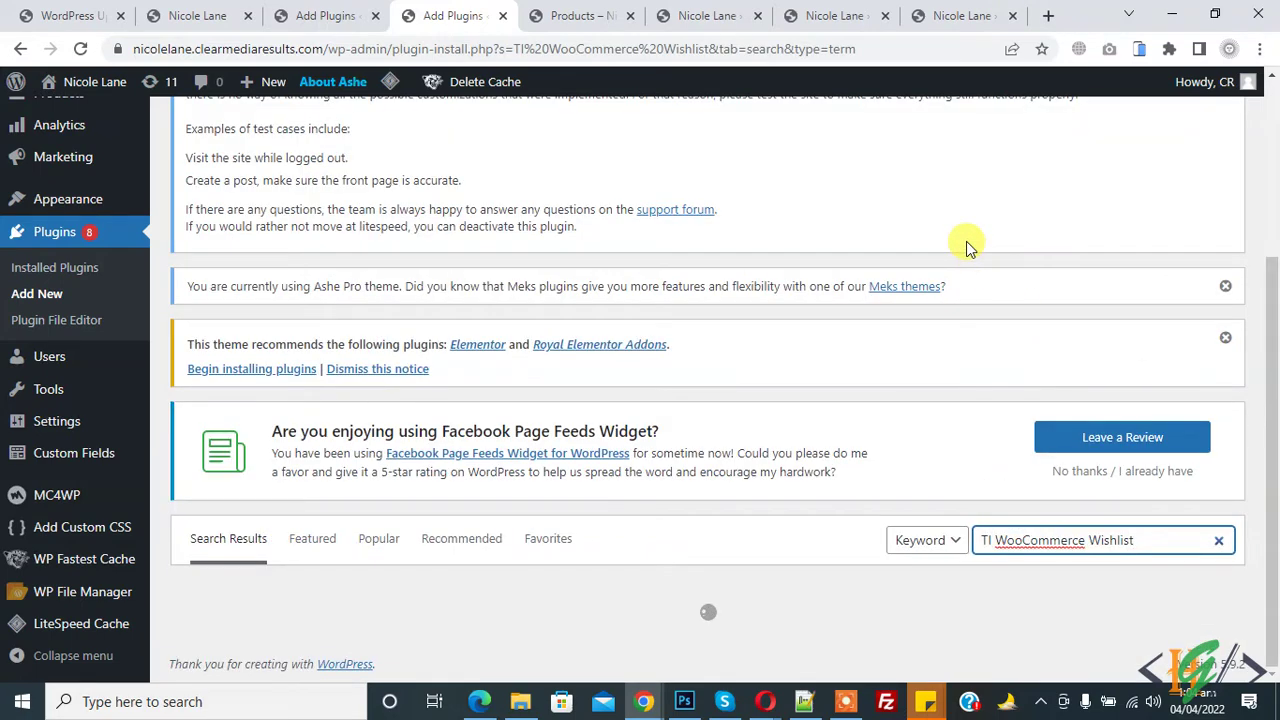
{"action": "scroll", "coordinate": [491, 251], "scroll_direction": "down", "scroll_amount": 2}
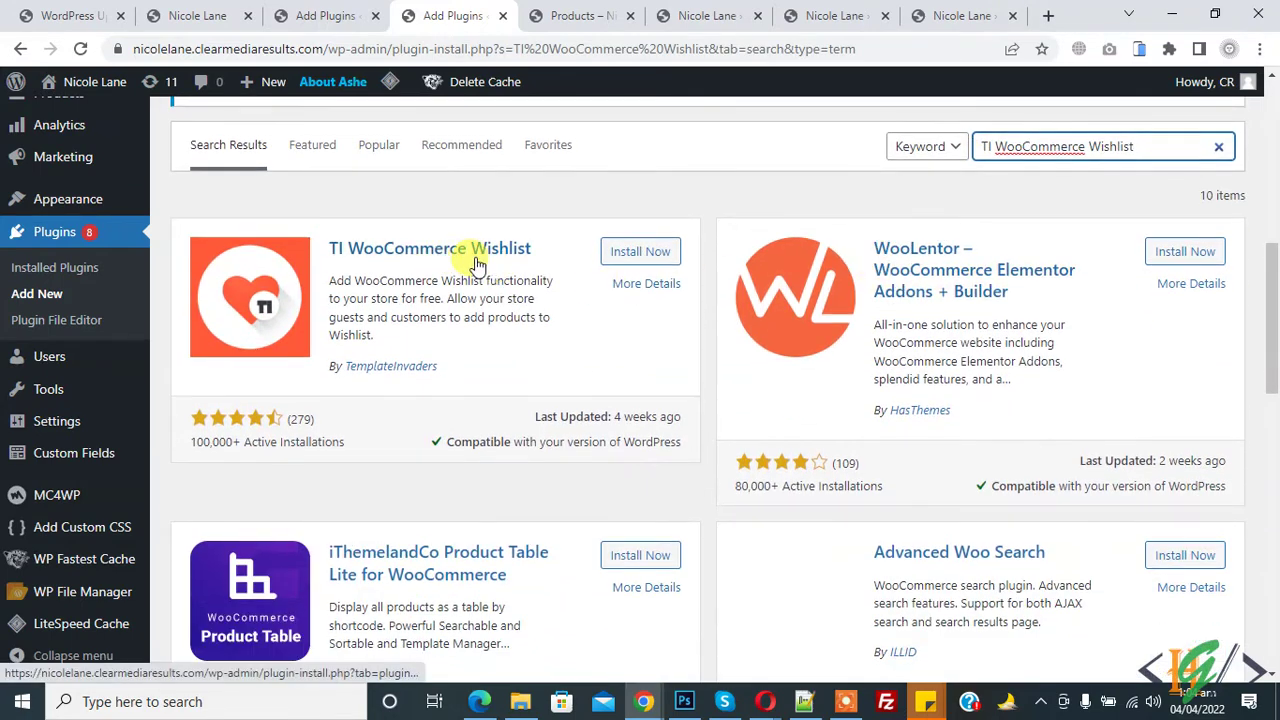
{"action": "left_click", "coordinate": [634, 256]}
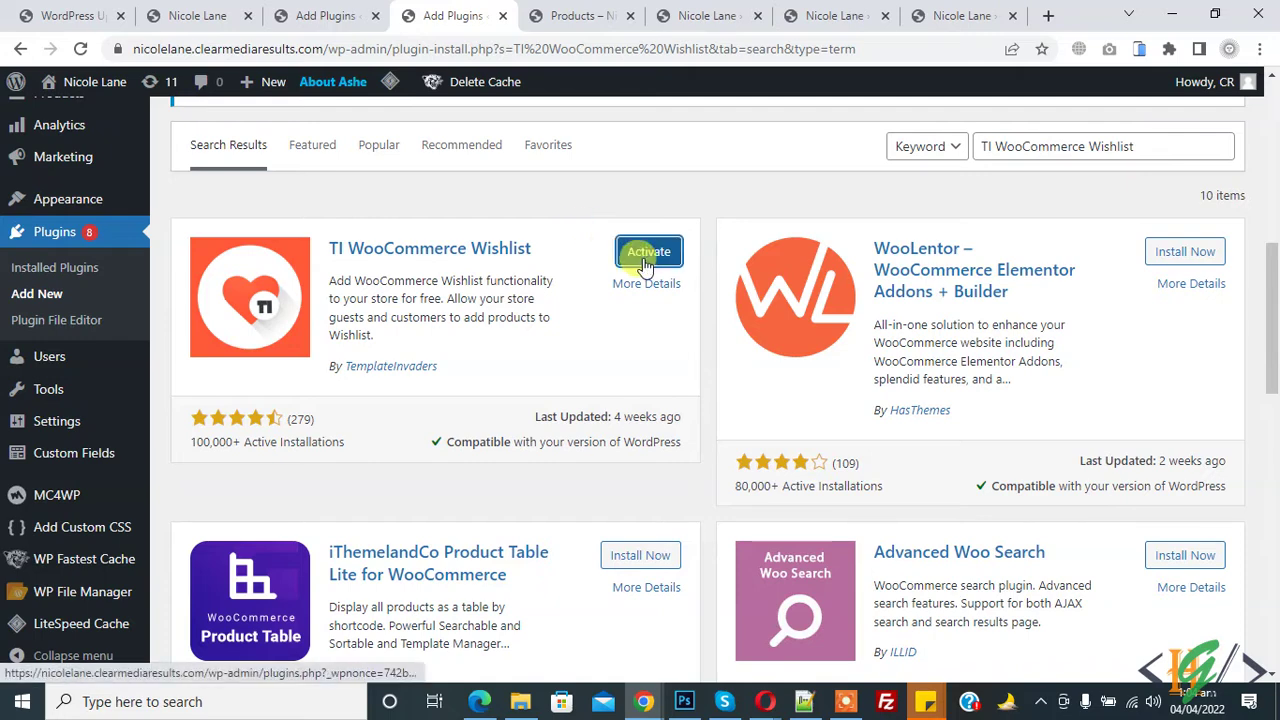
{"action": "left_click", "coordinate": [651, 262]}
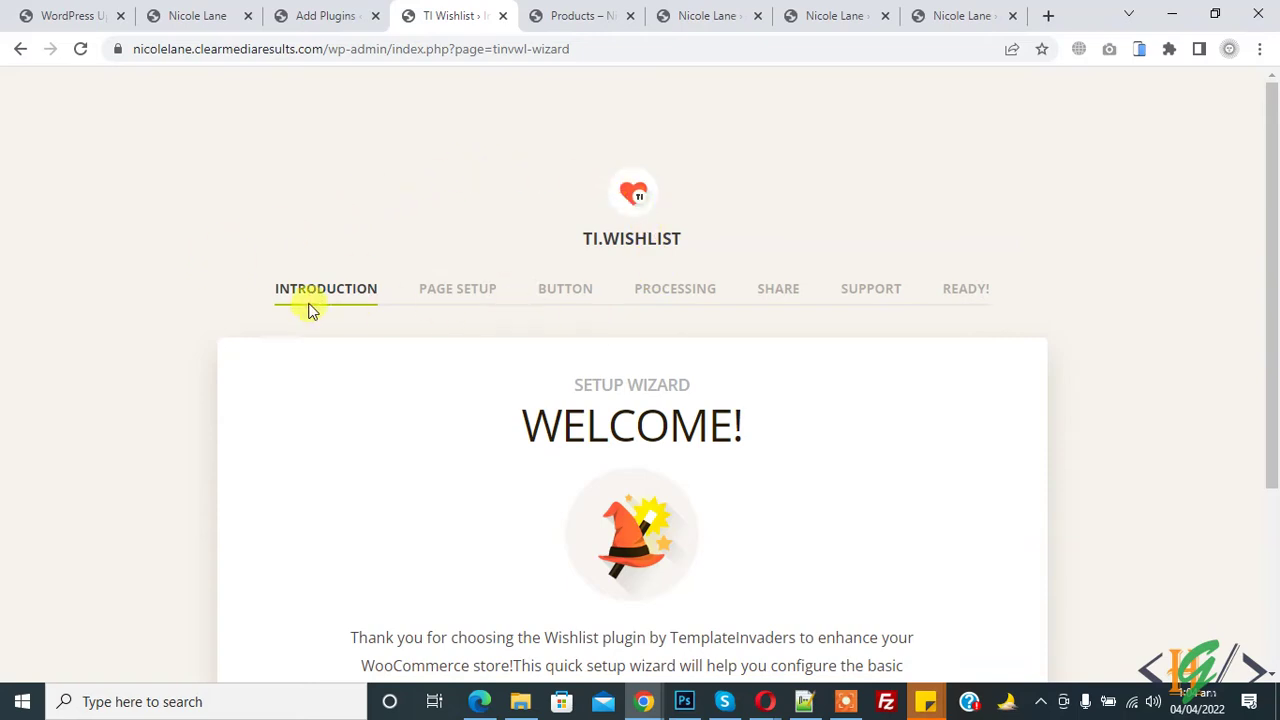
Review the Page Setup step, keeping the wishlist page on Create Automatically
{"action": "scroll", "coordinate": [591, 290], "scroll_direction": "down", "scroll_amount": 2}
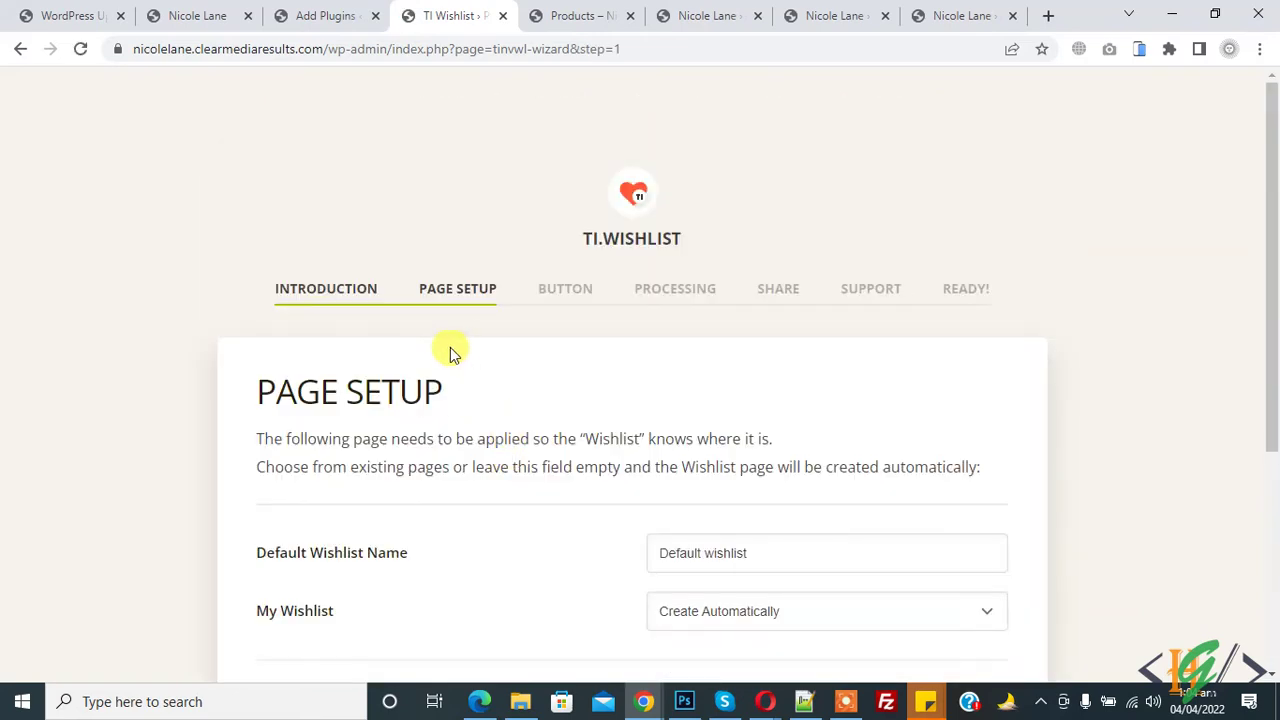
{"action": "left_click_drag", "start_coordinate": [258, 395], "coordinate": [490, 404]}
{"action": "scroll", "coordinate": [490, 404], "scroll_direction": "down", "scroll_amount": 1}
{"action": "scroll", "coordinate": [400, 300], "scroll_direction": "down", "scroll_amount": 1}
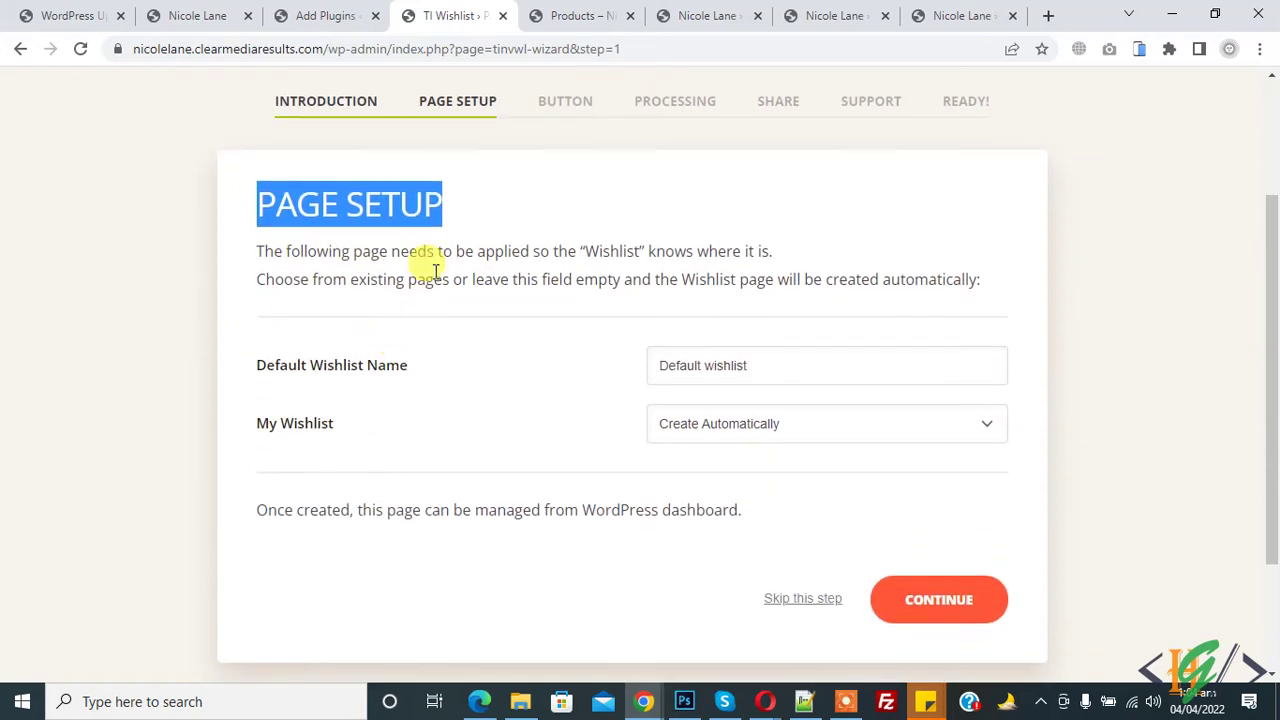
{"action": "left_click_drag", "start_coordinate": [598, 251], "coordinate": [668, 251]}
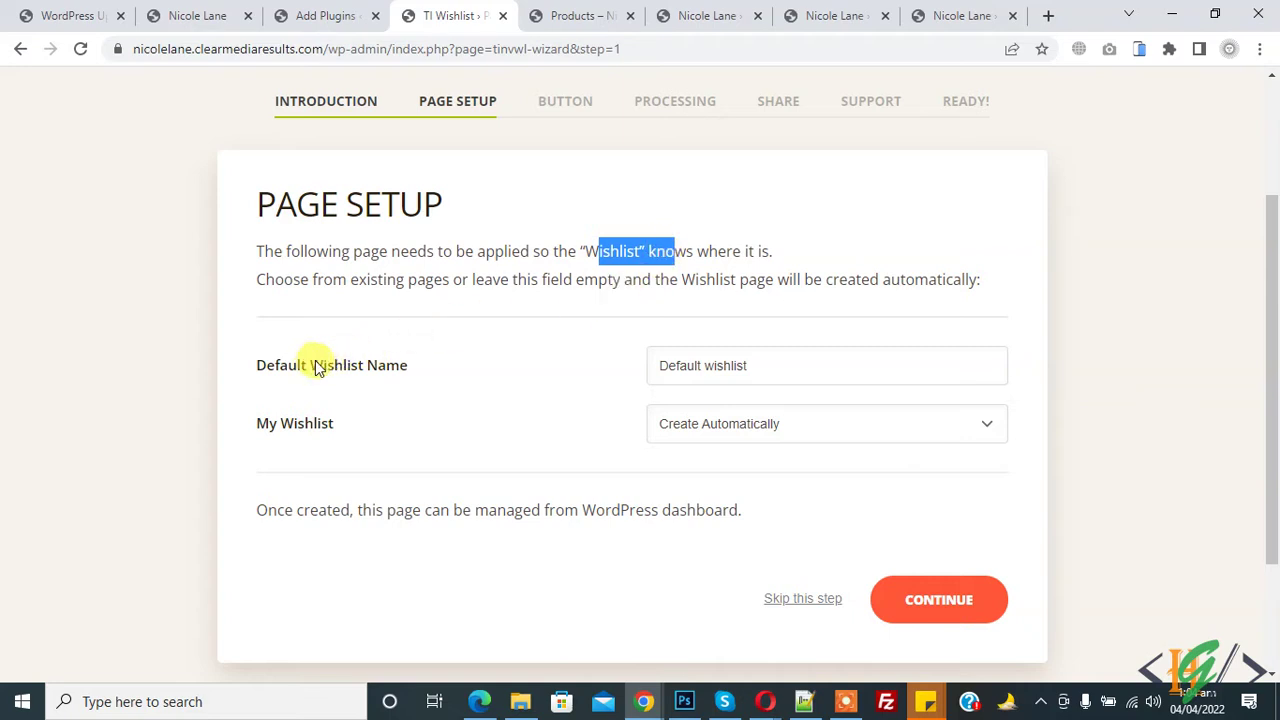
{"action": "left_click", "coordinate": [720, 368]}
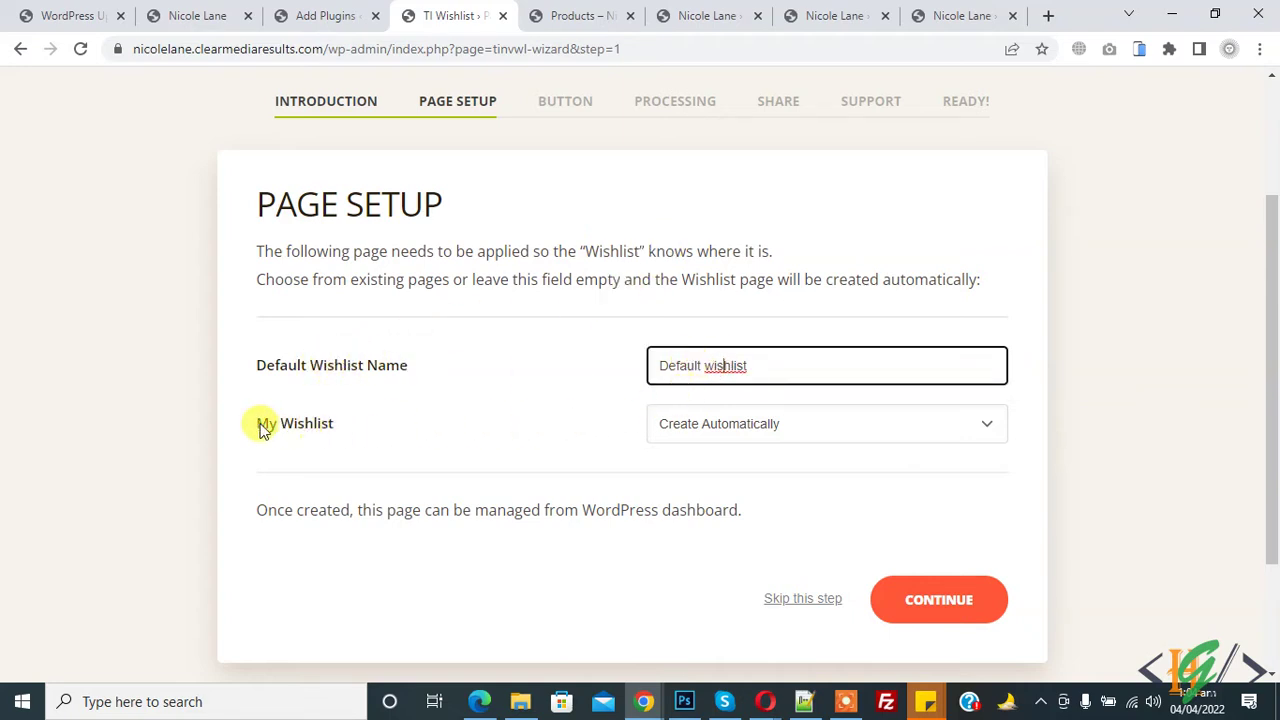
{"action": "left_click", "coordinate": [726, 436]}
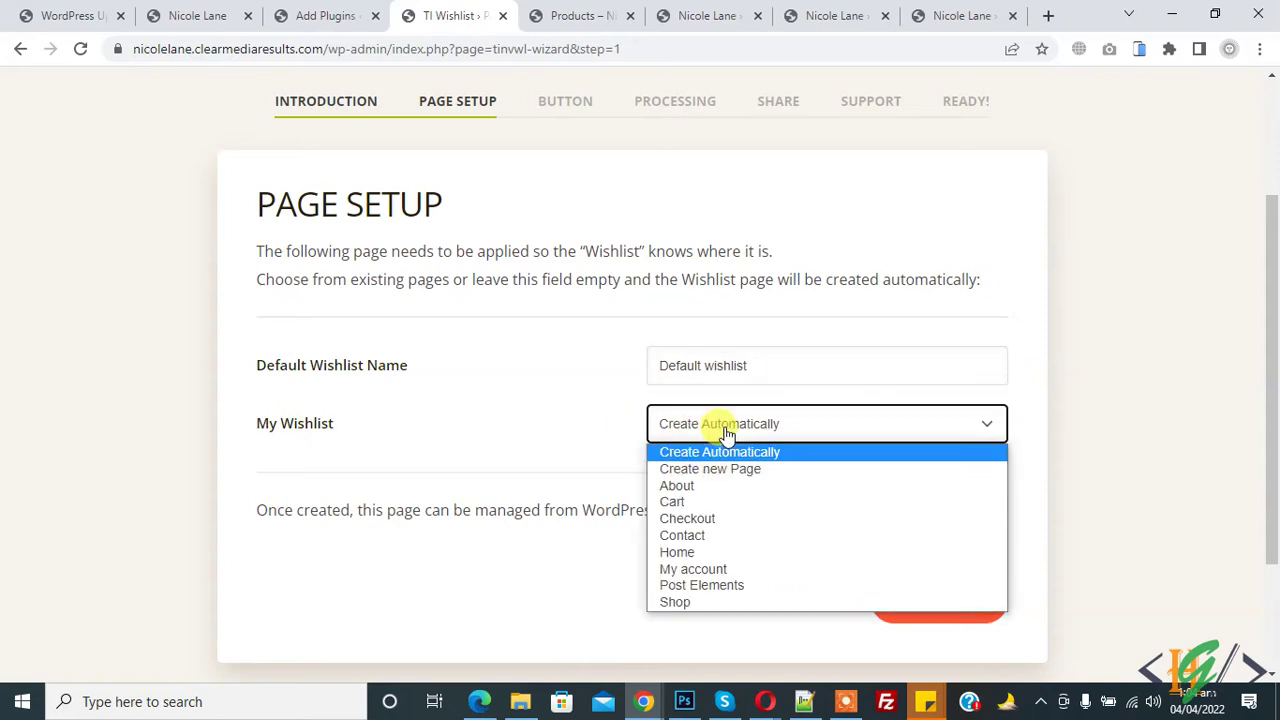
{"action": "left_click", "coordinate": [611, 409]}
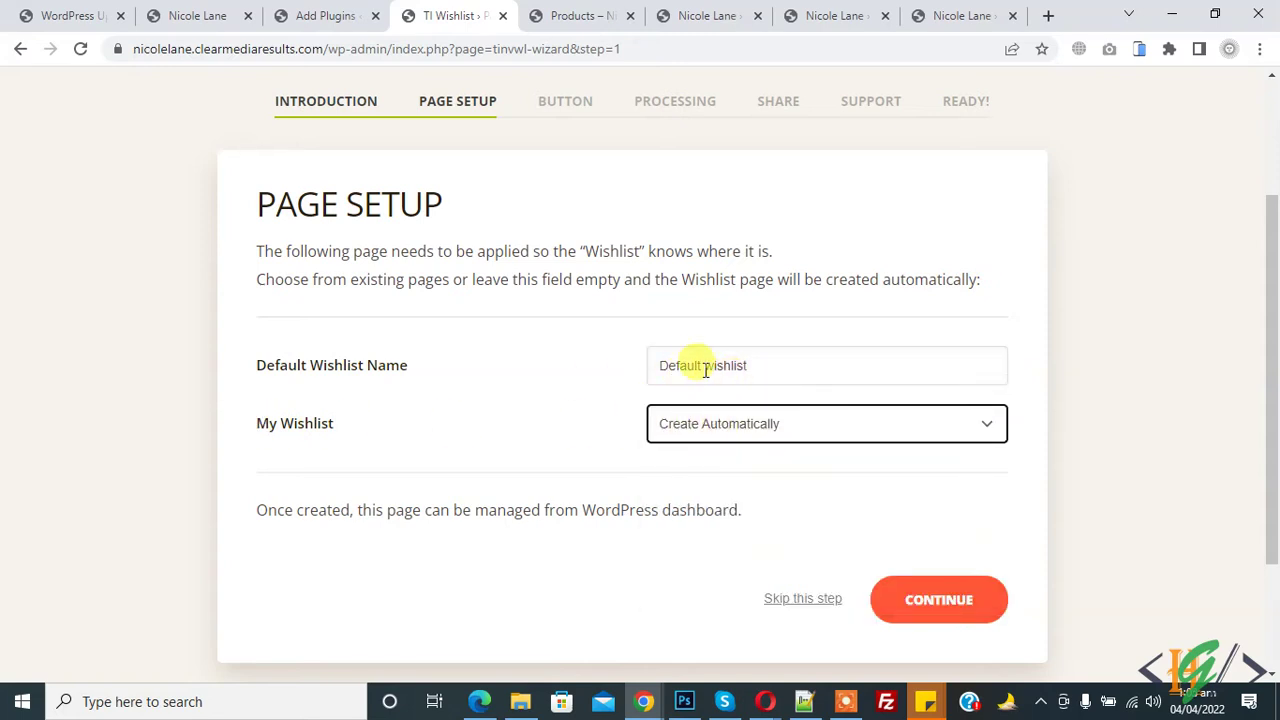
Name the default wishlist 'Wishlist', leave My Wishlist auto-created, and continue
{"action": "left_click_drag", "start_coordinate": [711, 368], "coordinate": [640, 366]}
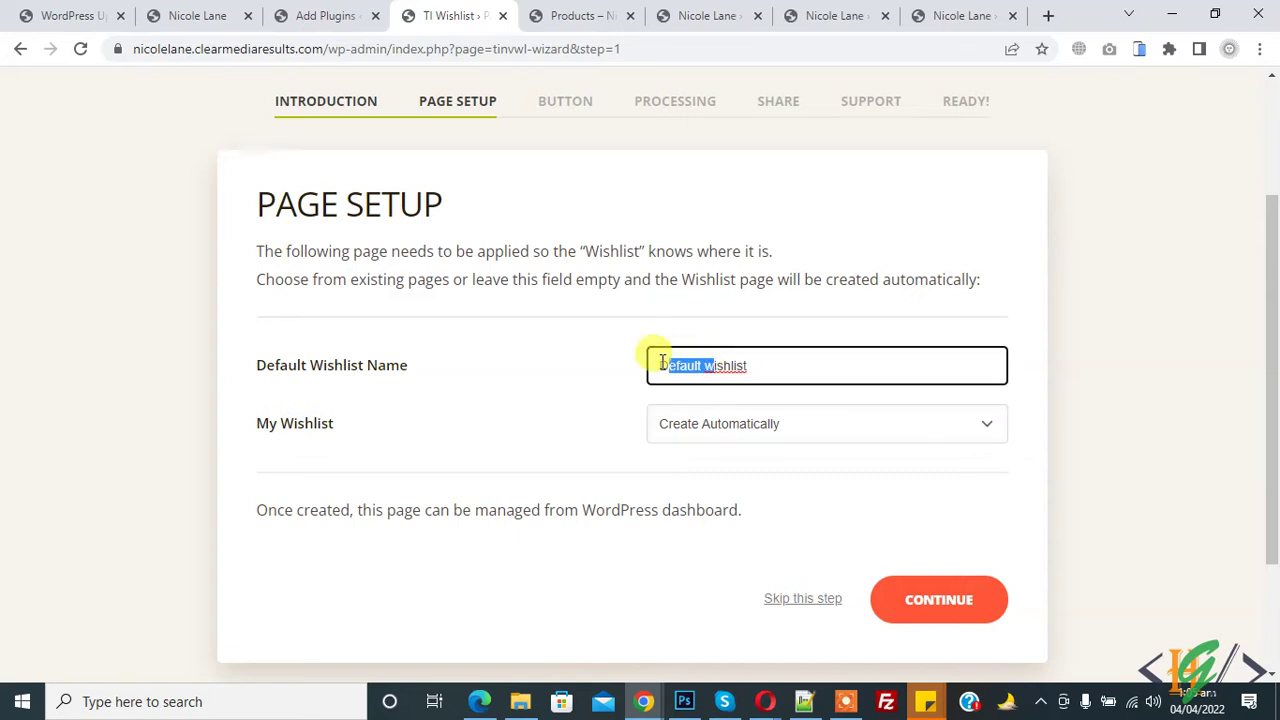
{"action": "type", "text": "W"}
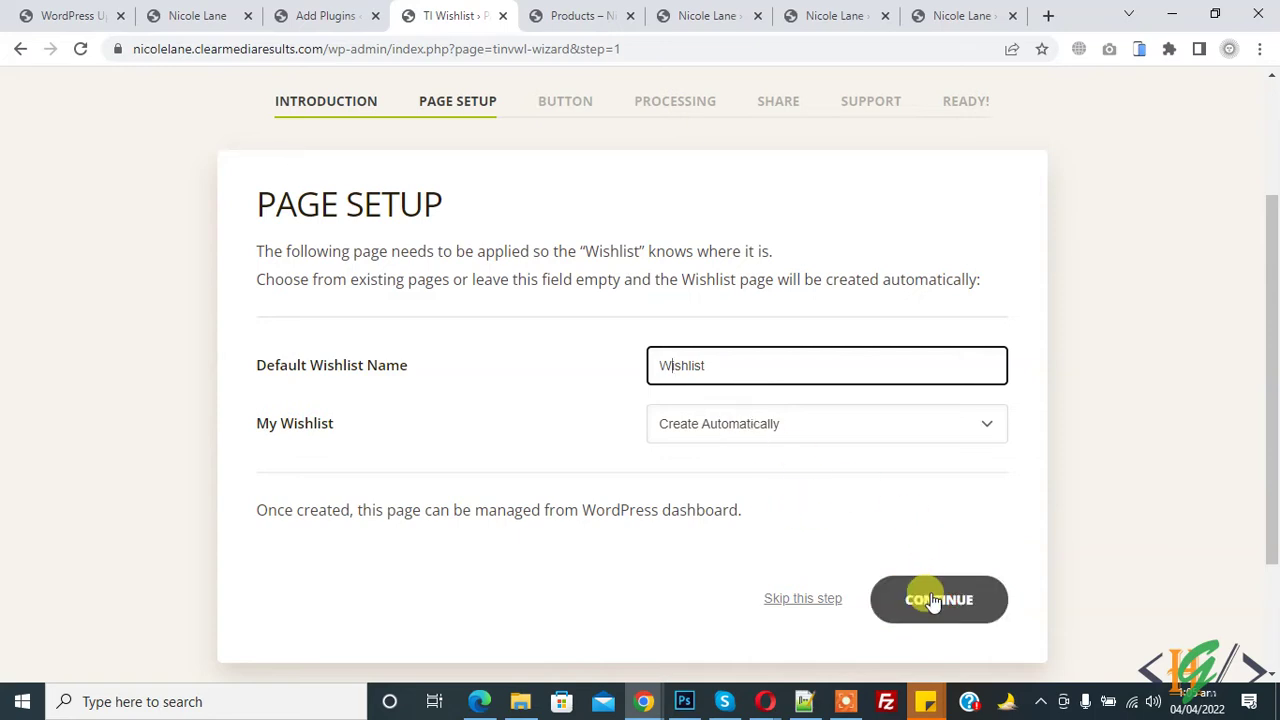
{"action": "left_click", "coordinate": [811, 436]}
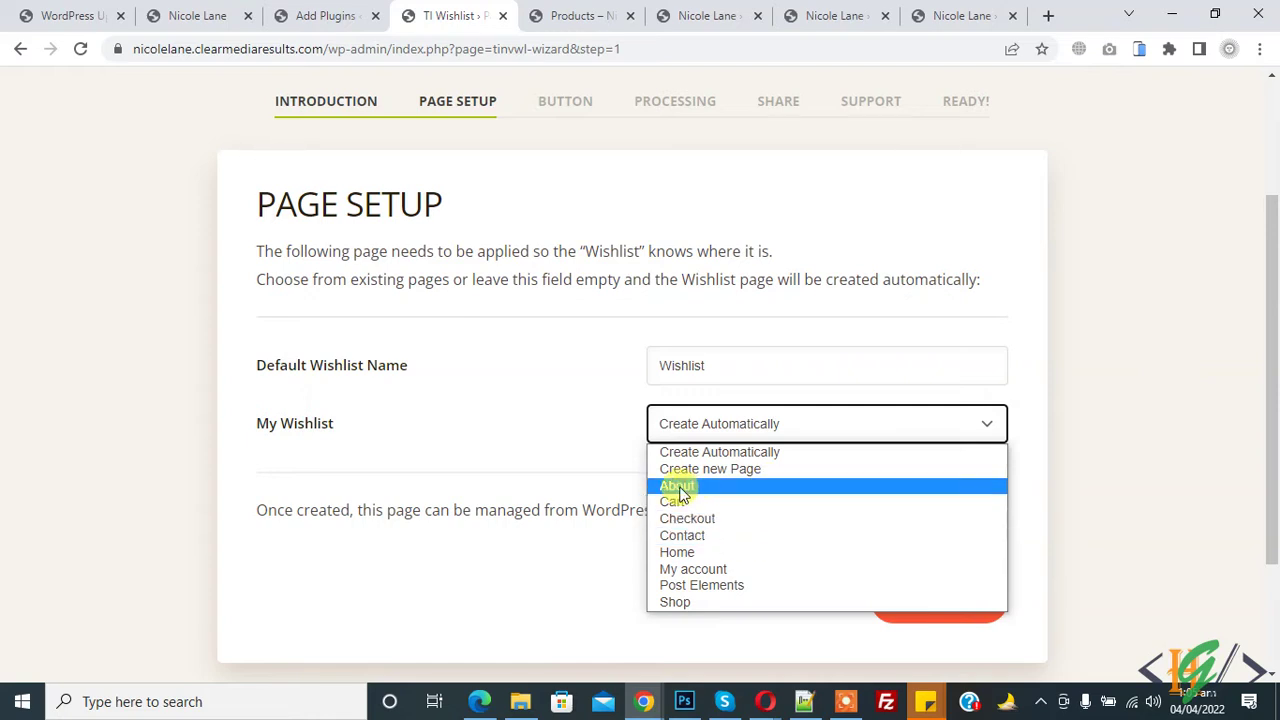
{"action": "left_click", "coordinate": [578, 433]}
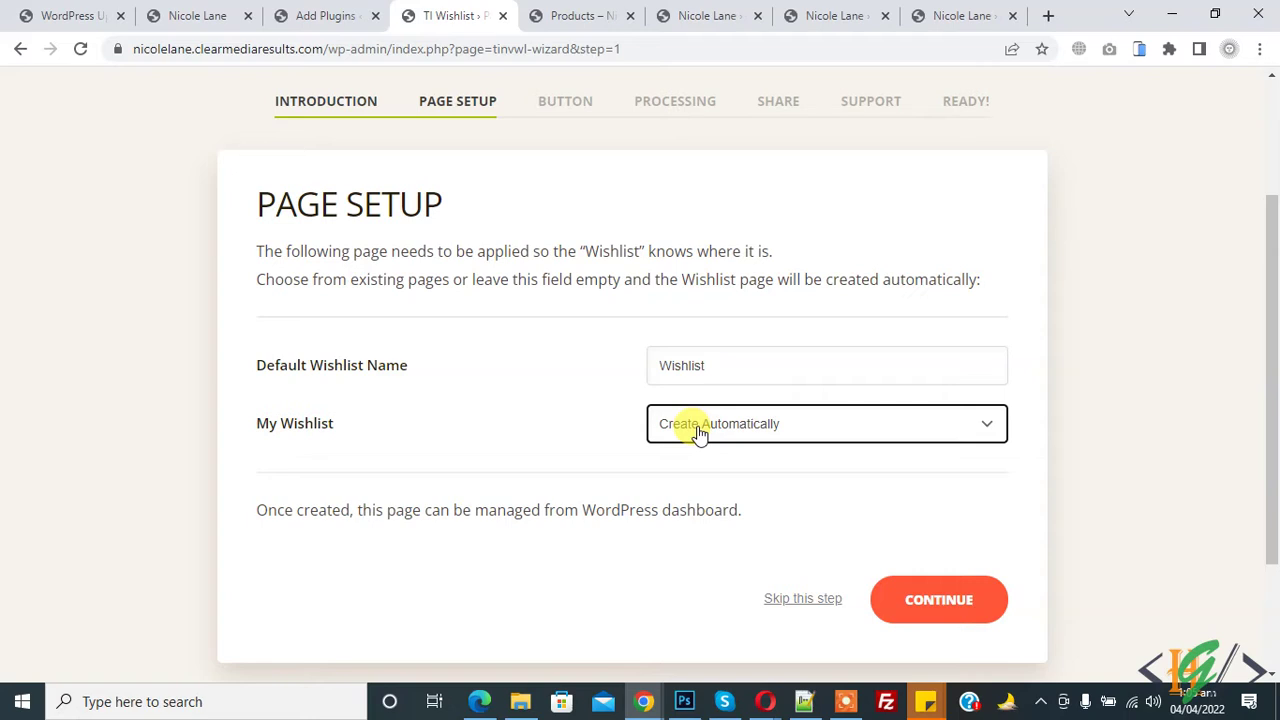
{"action": "left_click", "coordinate": [946, 608]}
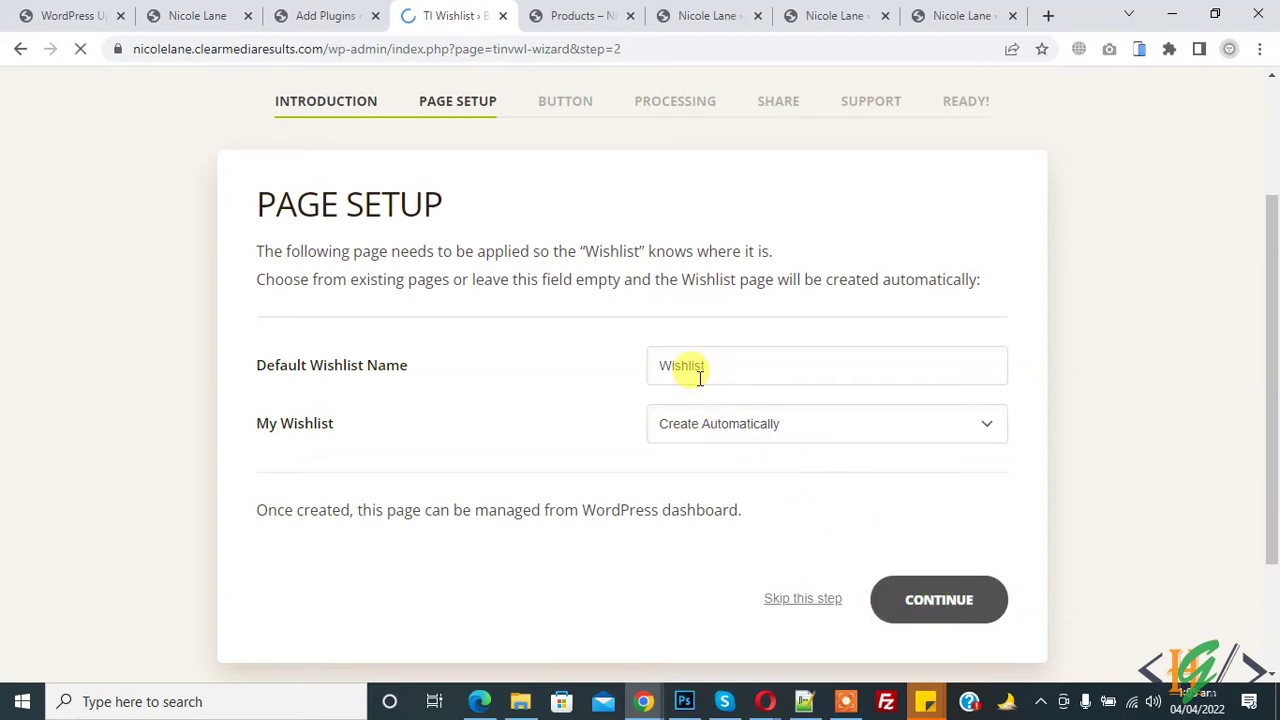
Scroll through the Button Options step to the Button position setting
{"action": "scroll", "coordinate": [480, 303], "scroll_direction": "down", "scroll_amount": 1}
{"action": "scroll", "coordinate": [440, 330], "scroll_direction": "down", "scroll_amount": 1}
{"action": "scroll", "coordinate": [437, 376], "scroll_direction": "down", "scroll_amount": 1}
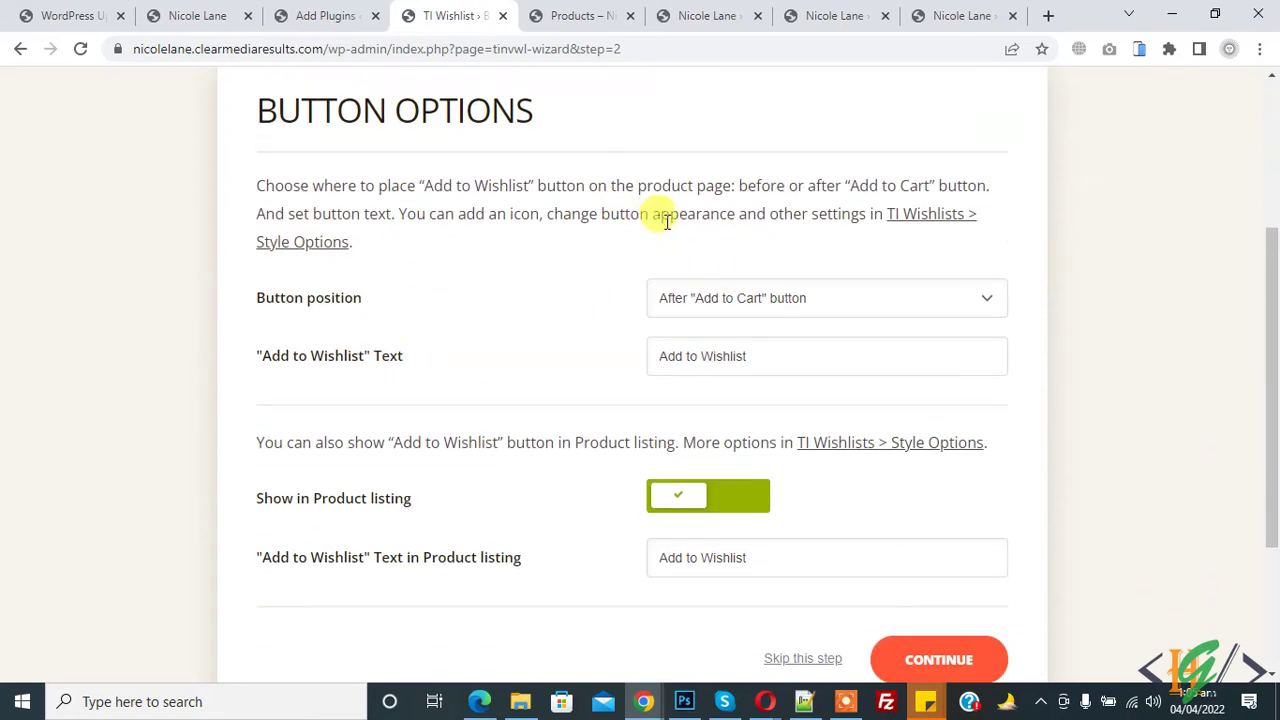
{"action": "left_click_drag", "start_coordinate": [769, 214], "coordinate": [872, 216]}
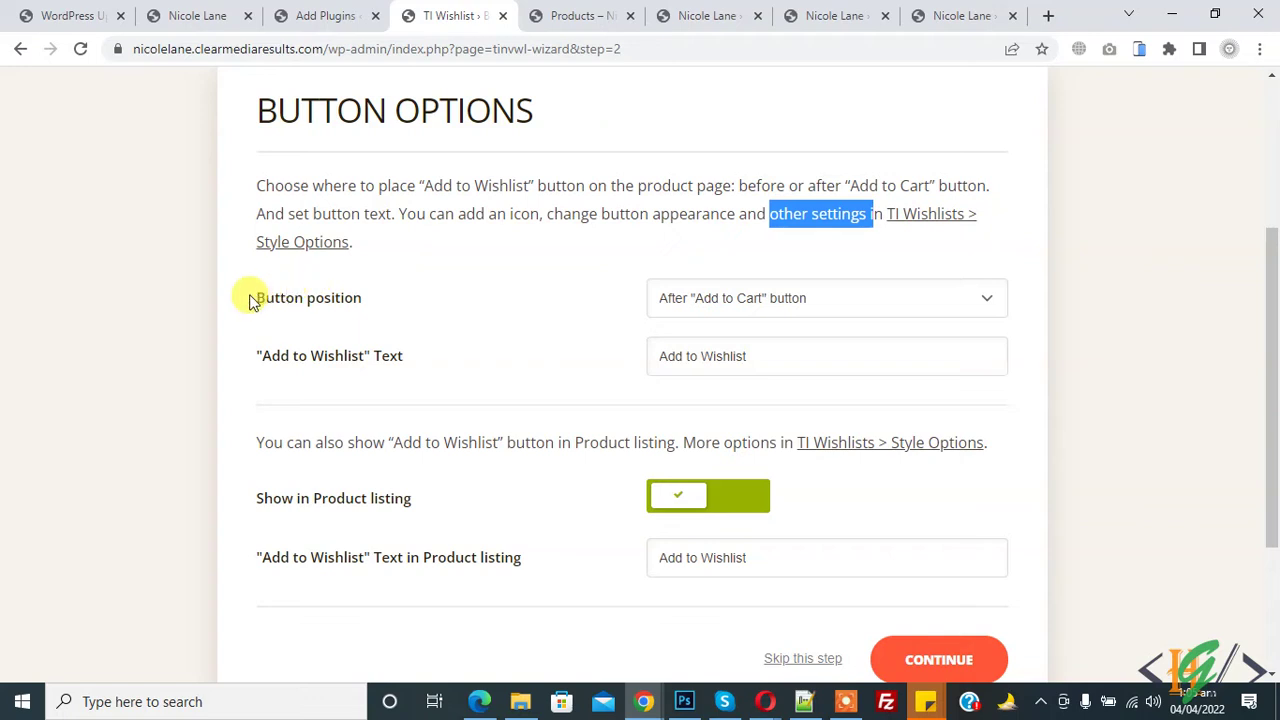
{"action": "left_click_drag", "start_coordinate": [248, 295], "coordinate": [360, 299]}
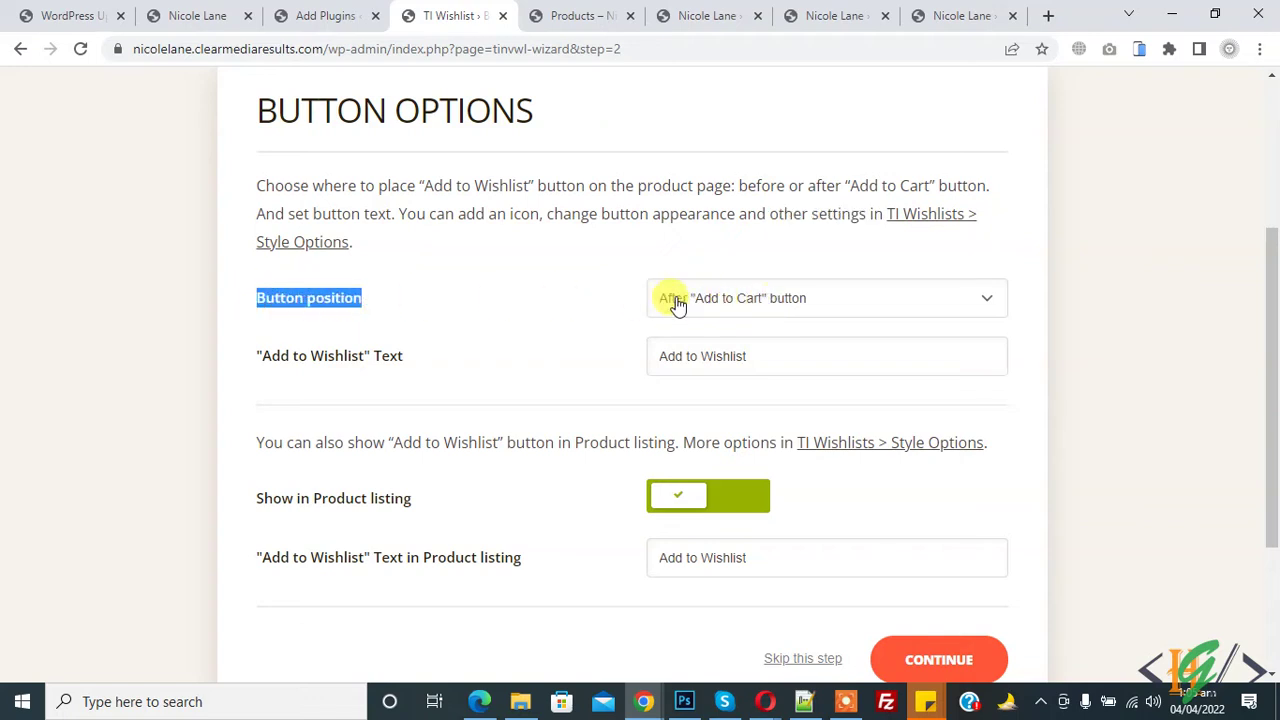
Set the wishlist button position to After 'Add to Cart', keeping the default button text
{"action": "left_click", "coordinate": [753, 311]}
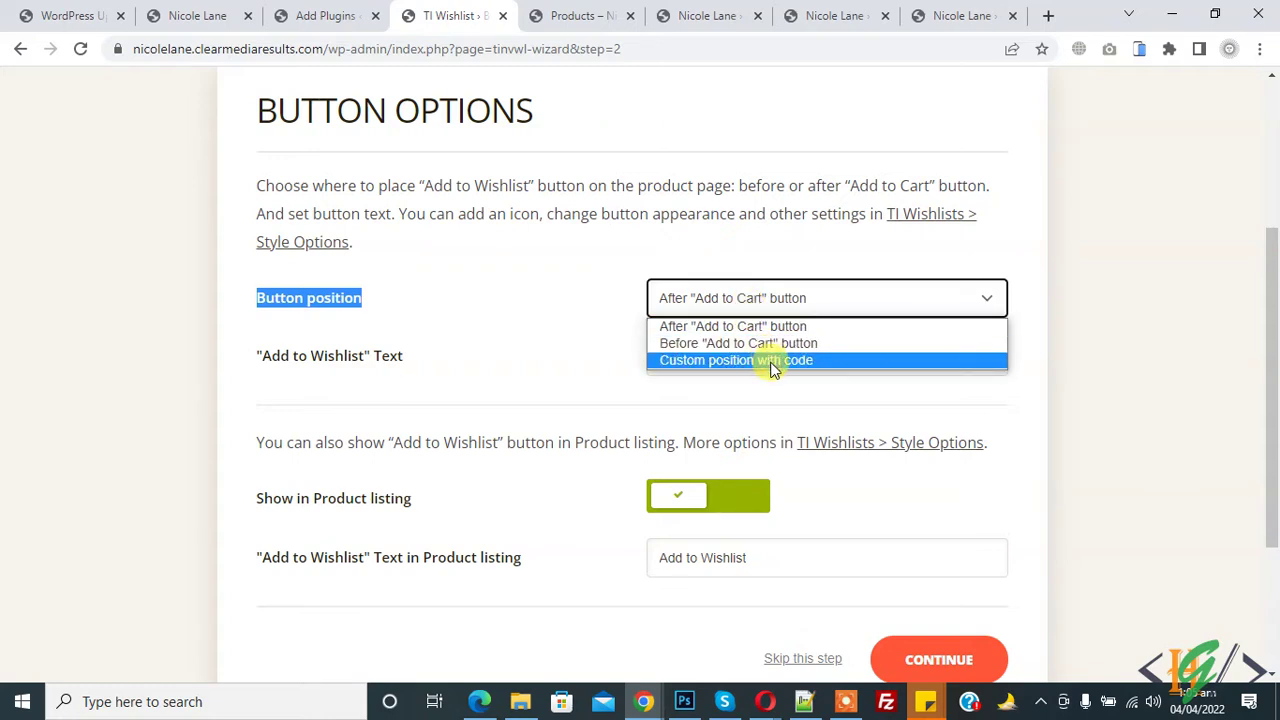
{"action": "left_click", "coordinate": [772, 365]}
{"action": "left_click", "coordinate": [740, 302]}
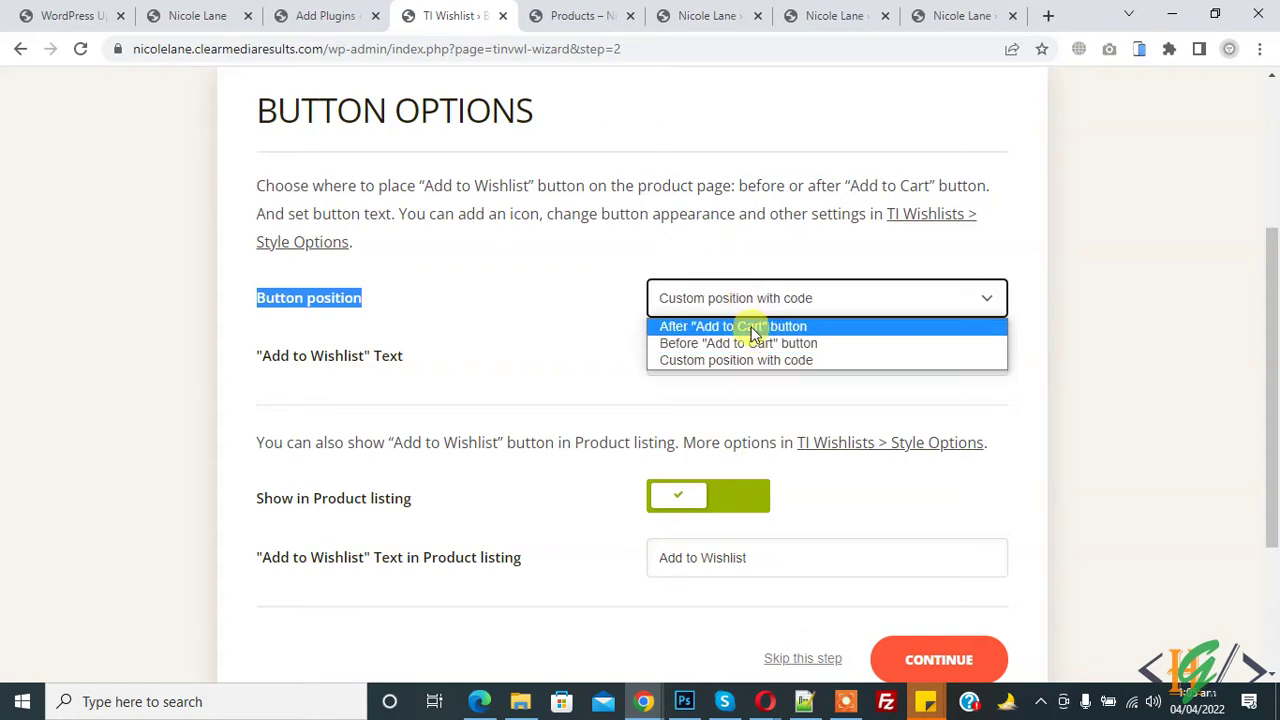
{"action": "left_click", "coordinate": [752, 330]}
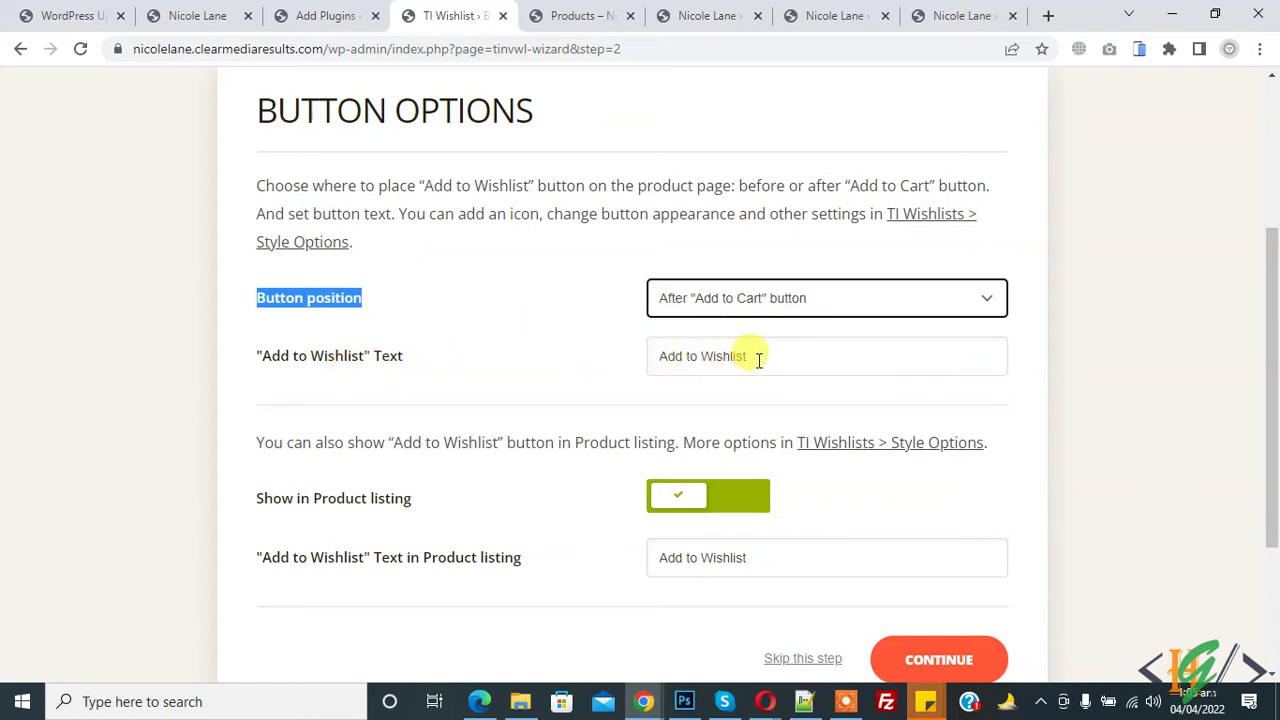
{"action": "left_click_drag", "start_coordinate": [757, 354], "coordinate": [666, 348]}
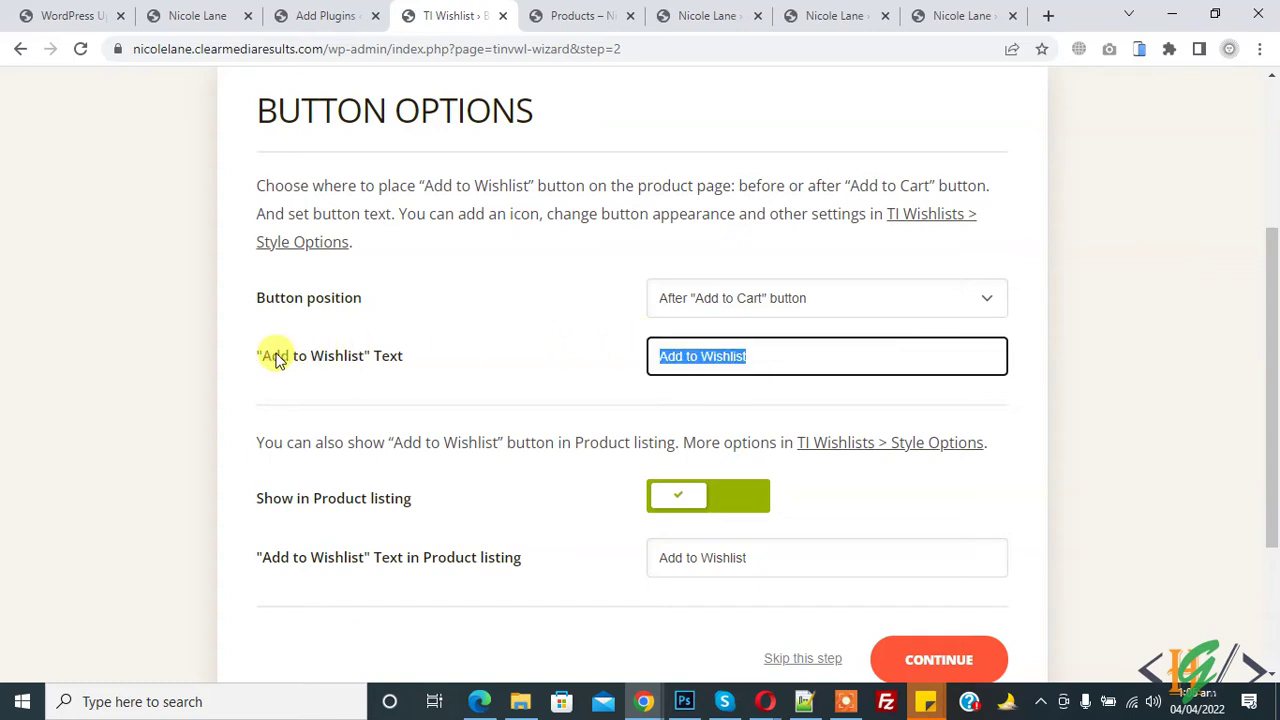
{"action": "left_click", "coordinate": [605, 328]}
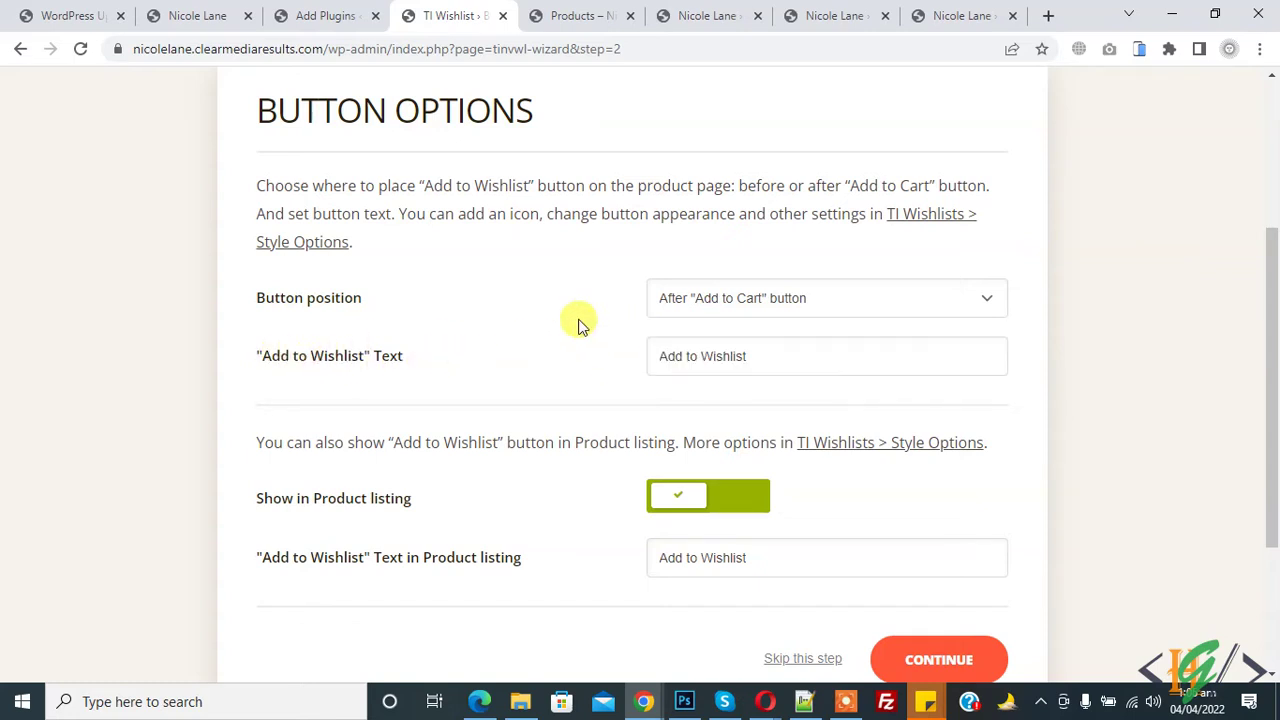
{"action": "scroll", "coordinate": [405, 335], "scroll_direction": "down", "scroll_amount": 1}
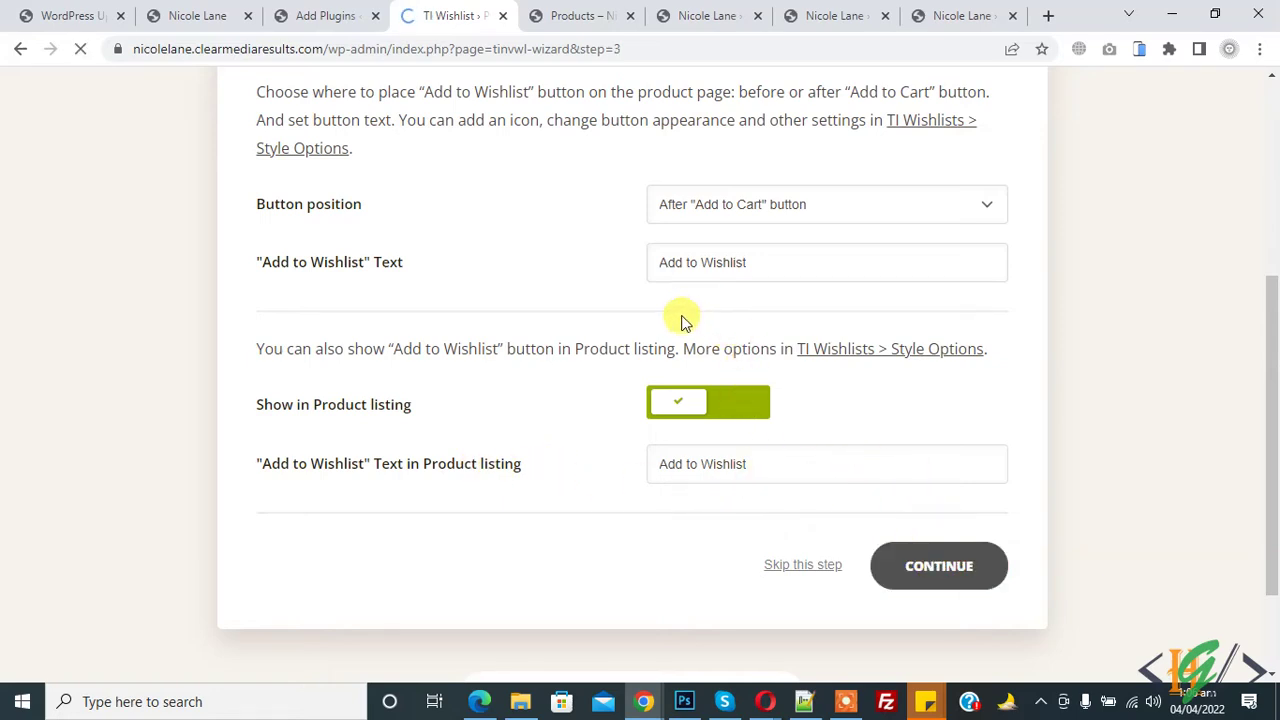
Keep automatic removal of products in Processing Options and move to the Share step
{"action": "scroll", "coordinate": [652, 277], "scroll_direction": "down", "scroll_amount": 1}
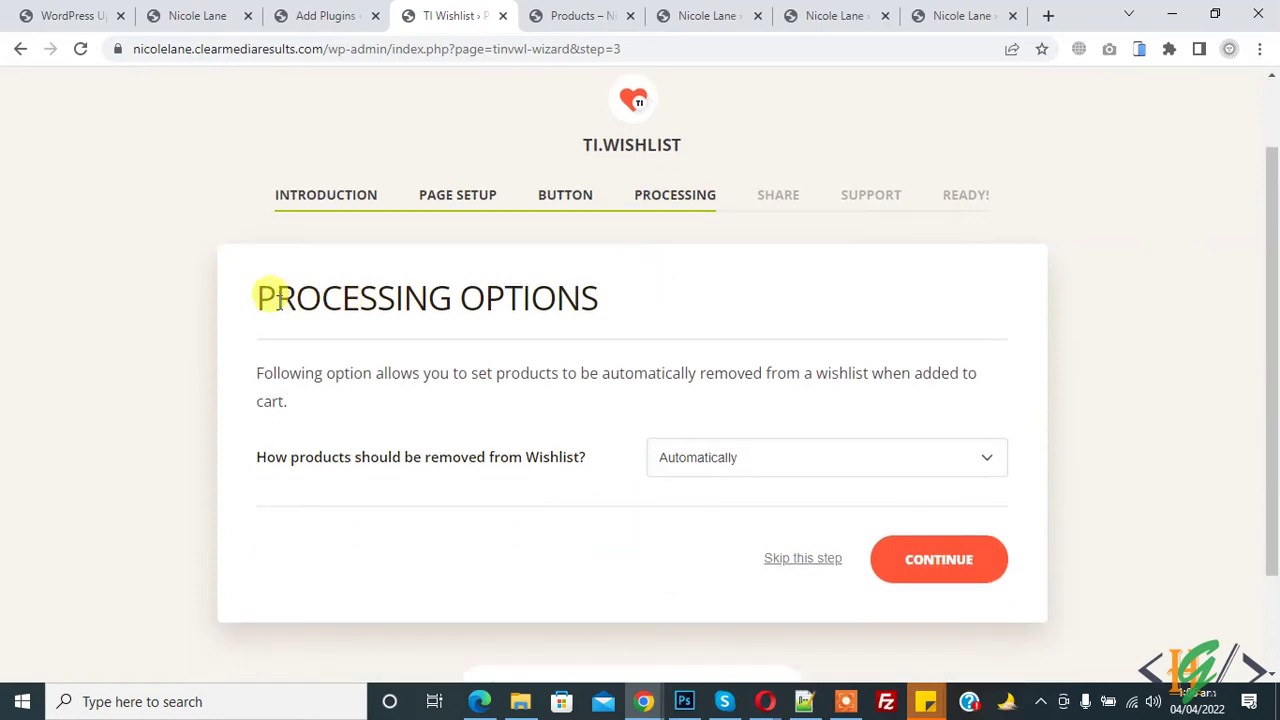
{"action": "left_click_drag", "start_coordinate": [257, 297], "coordinate": [600, 298]}
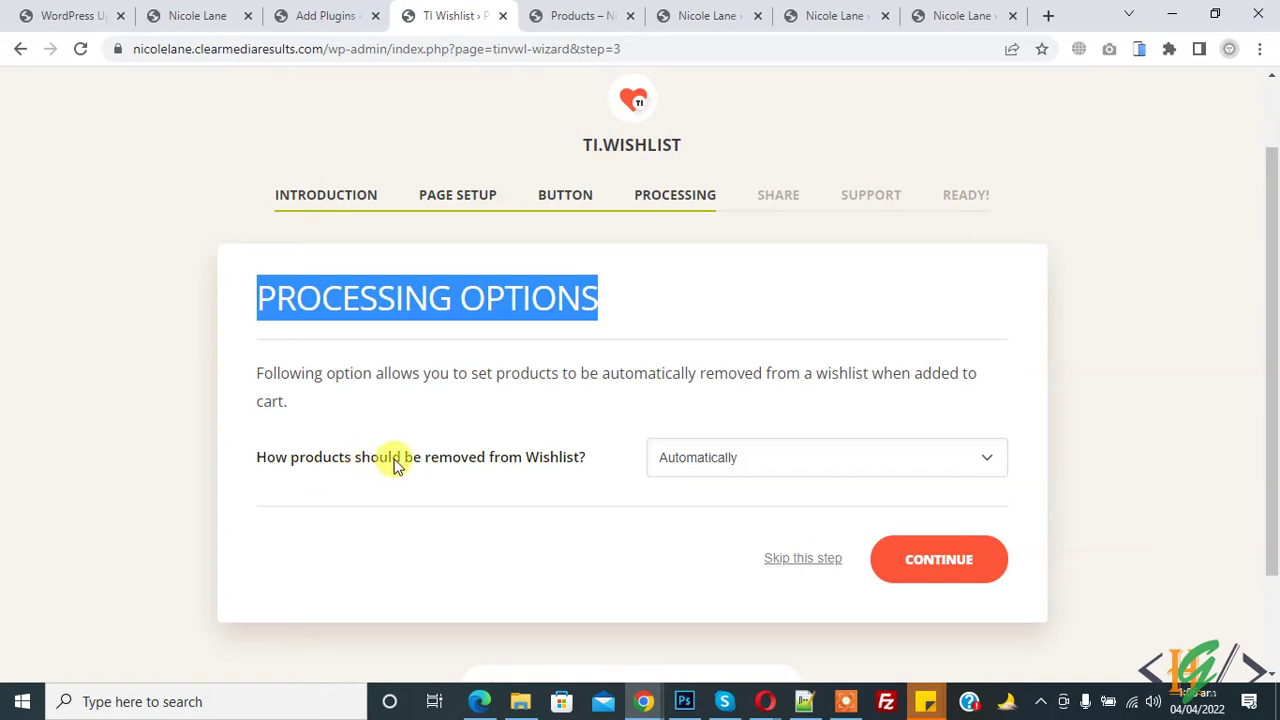
{"action": "left_click_drag", "start_coordinate": [461, 457], "coordinate": [578, 457]}
{"action": "left_click", "coordinate": [720, 455]}
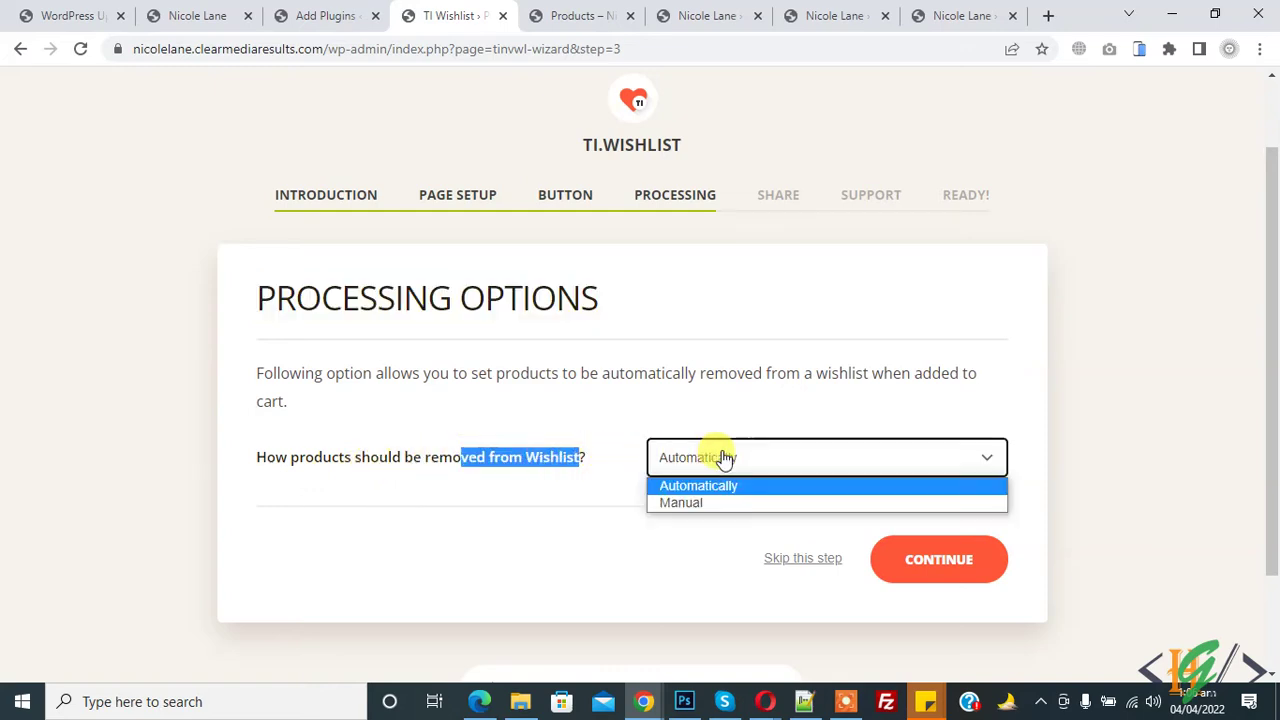
{"action": "left_click", "coordinate": [922, 558]}
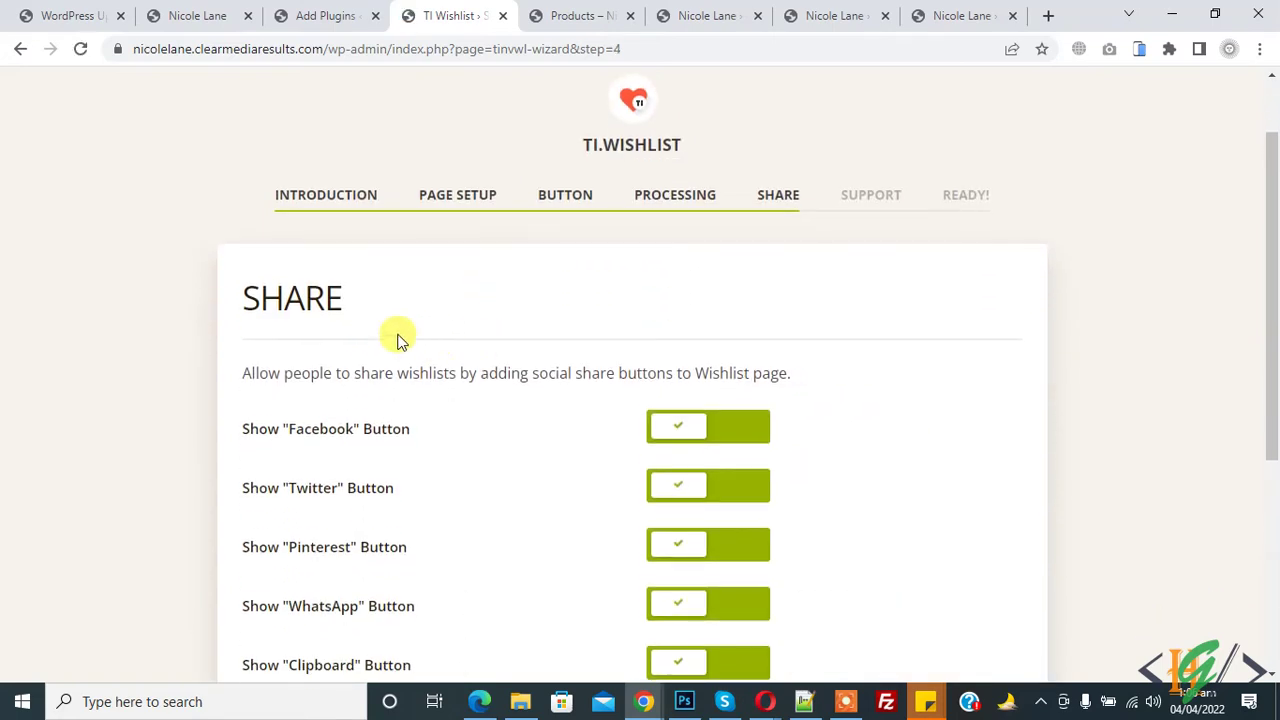
Pass through the Share and Support steps, leaving sharing and support chat at defaults
{"action": "scroll", "coordinate": [435, 342], "scroll_direction": "down", "scroll_amount": 3}
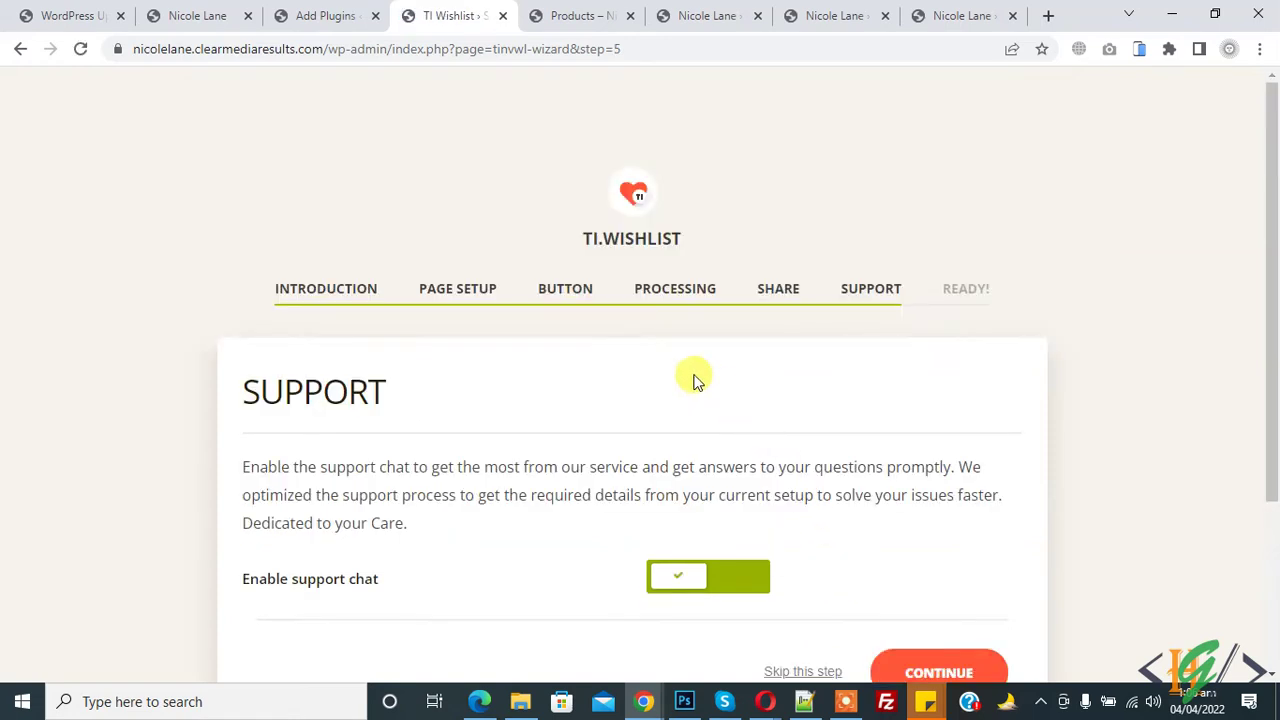
{"action": "scroll", "coordinate": [677, 370], "scroll_direction": "down", "scroll_amount": 2}
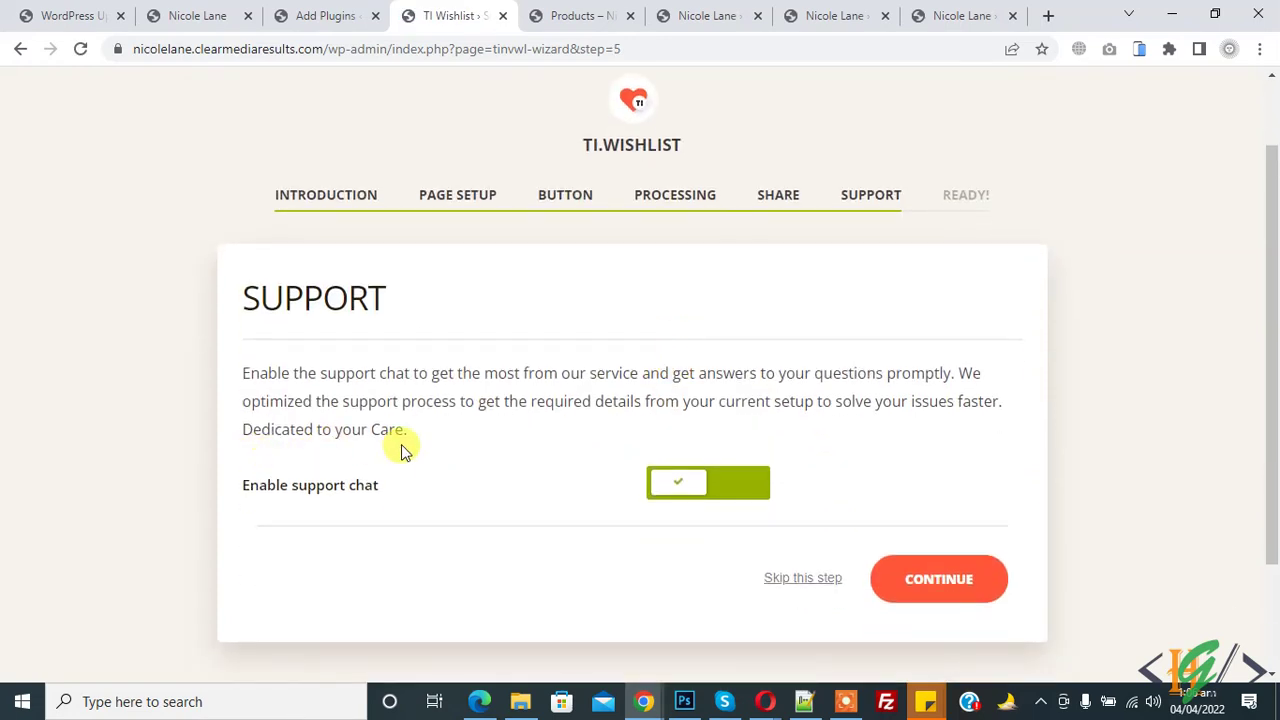
{"action": "left_click_drag", "start_coordinate": [233, 298], "coordinate": [368, 296]}
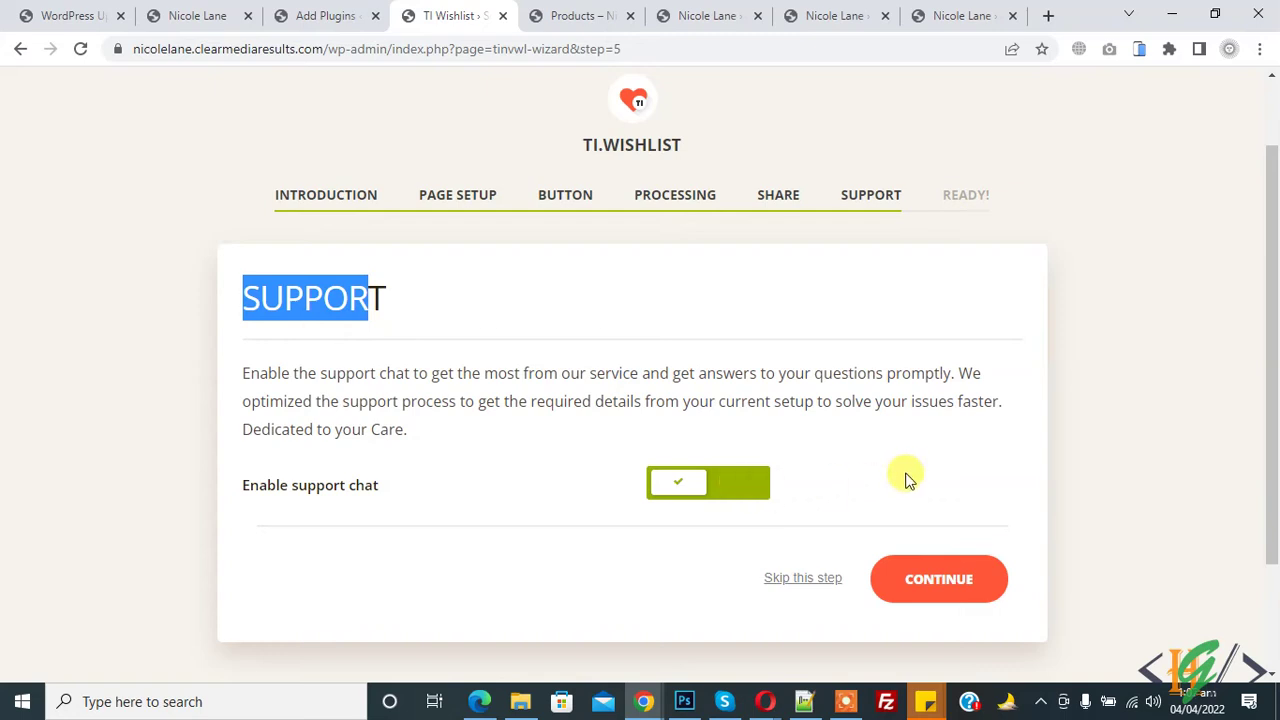
{"action": "scroll", "coordinate": [905, 480], "scroll_direction": "down", "scroll_amount": 2}
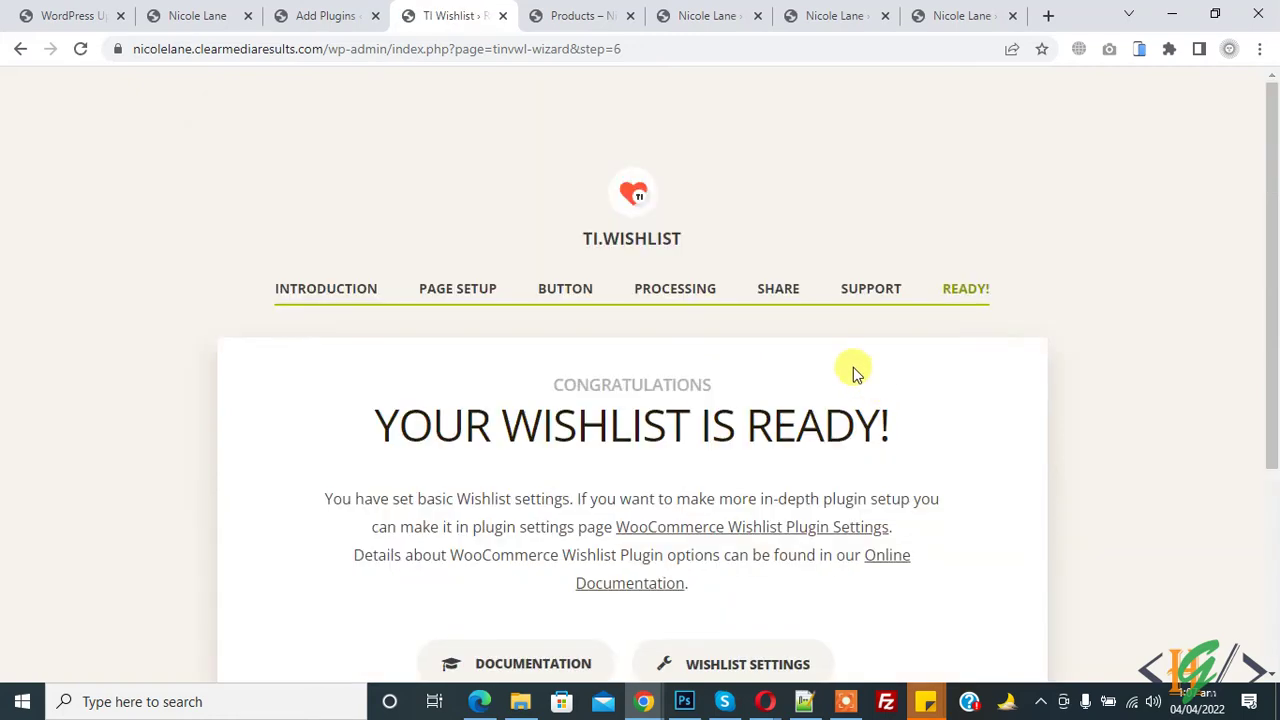
Read the wizard's 'wishlist is ready' message, then switch back to the shop page tab
{"action": "scroll", "coordinate": [853, 367], "scroll_direction": "down", "scroll_amount": 1}
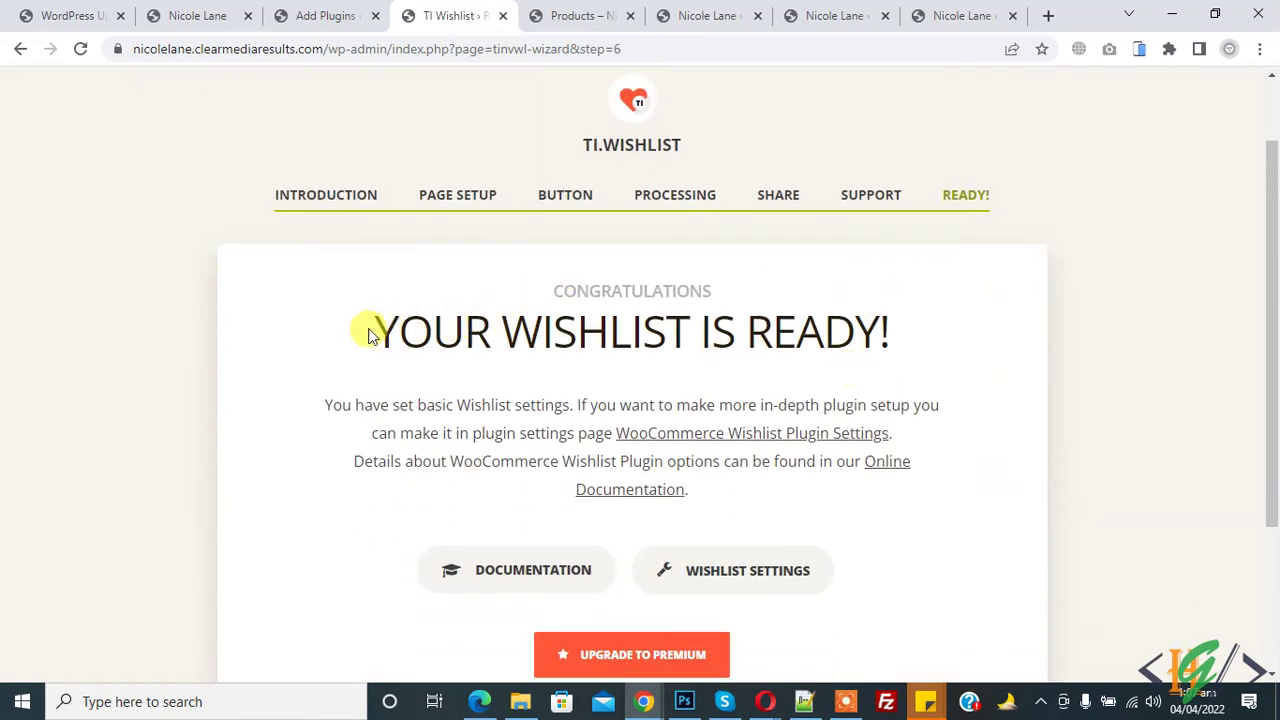
{"action": "left_click_drag", "start_coordinate": [366, 331], "coordinate": [910, 345]}
{"action": "scroll", "coordinate": [640, 340], "scroll_direction": "down", "scroll_amount": 2}
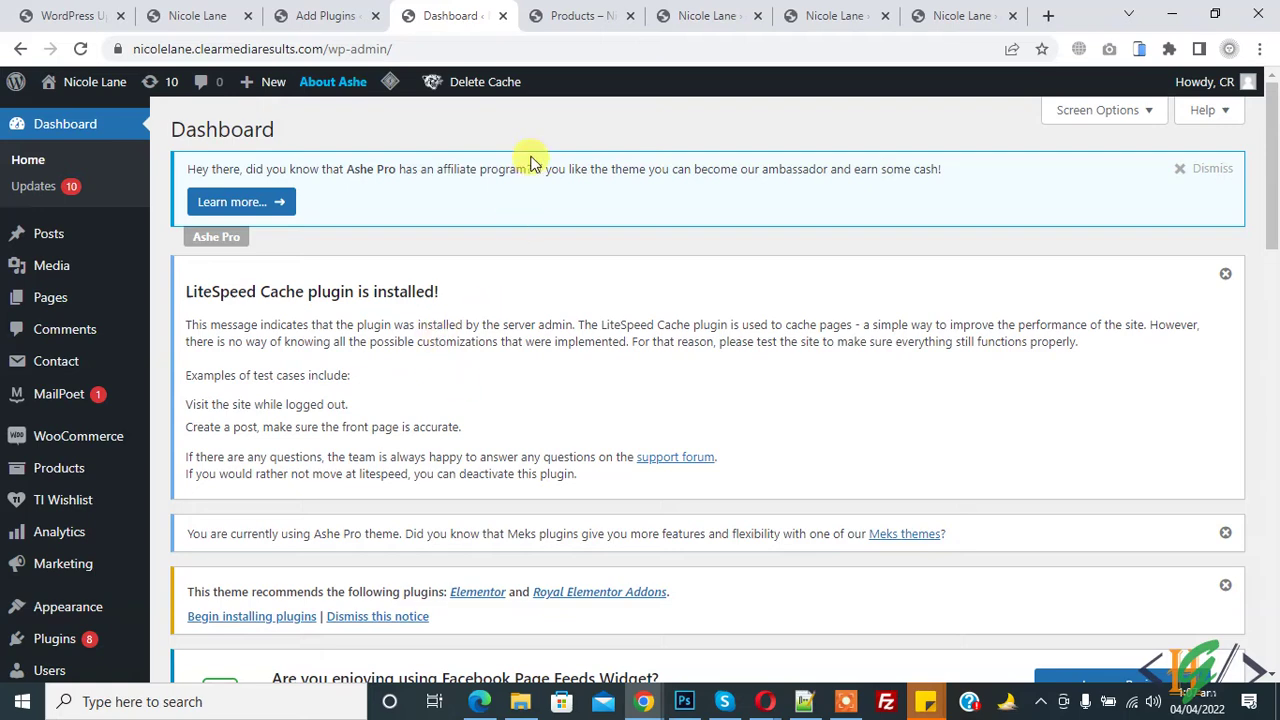
{"action": "left_click", "coordinate": [568, 16]}
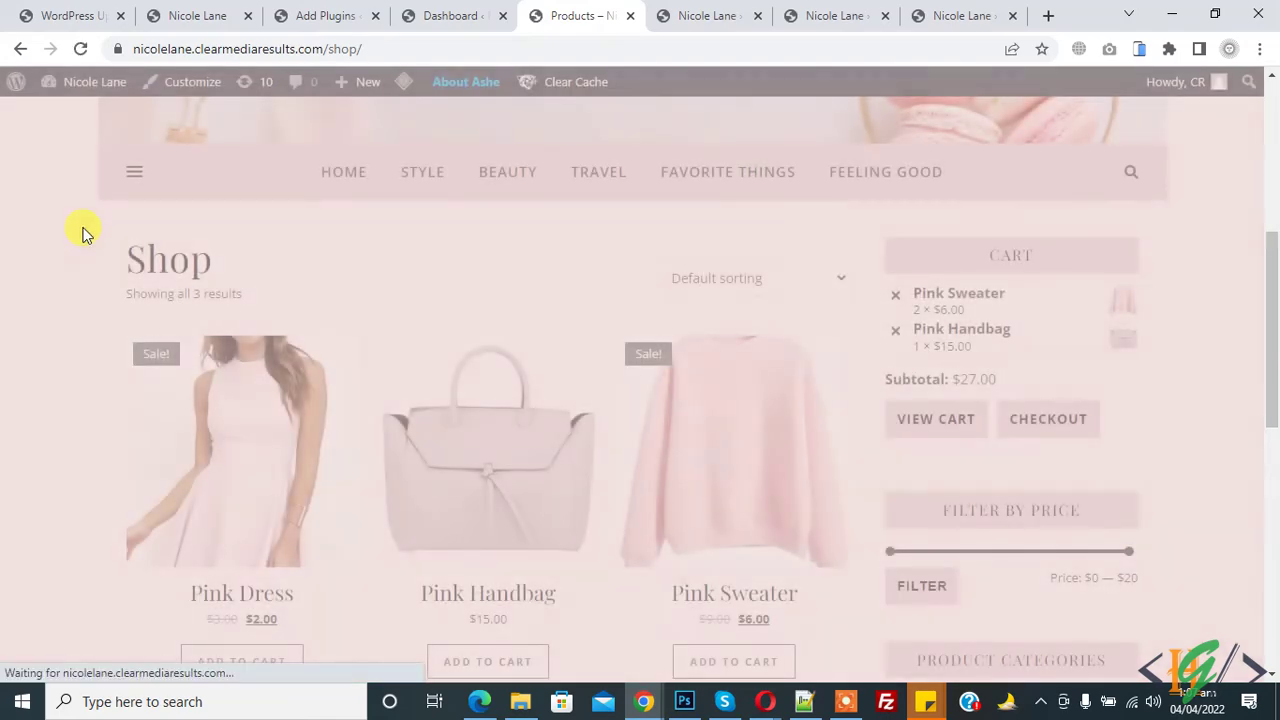
Add the Pink Handbag to the wishlist and go to the wishlist page via View Wishlist
{"action": "scroll", "coordinate": [83, 233], "scroll_direction": "down", "scroll_amount": 1}
{"action": "scroll", "coordinate": [80, 229], "scroll_direction": "down", "scroll_amount": 1}
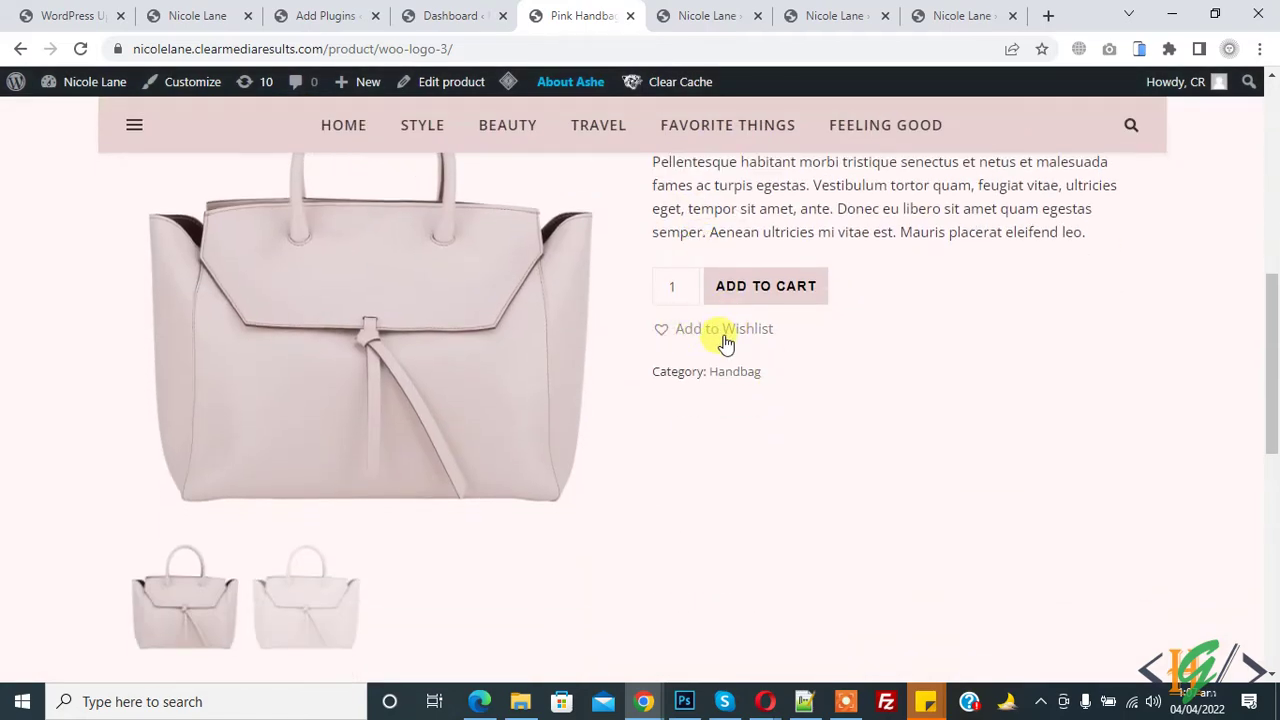
{"action": "left_click", "coordinate": [665, 335]}
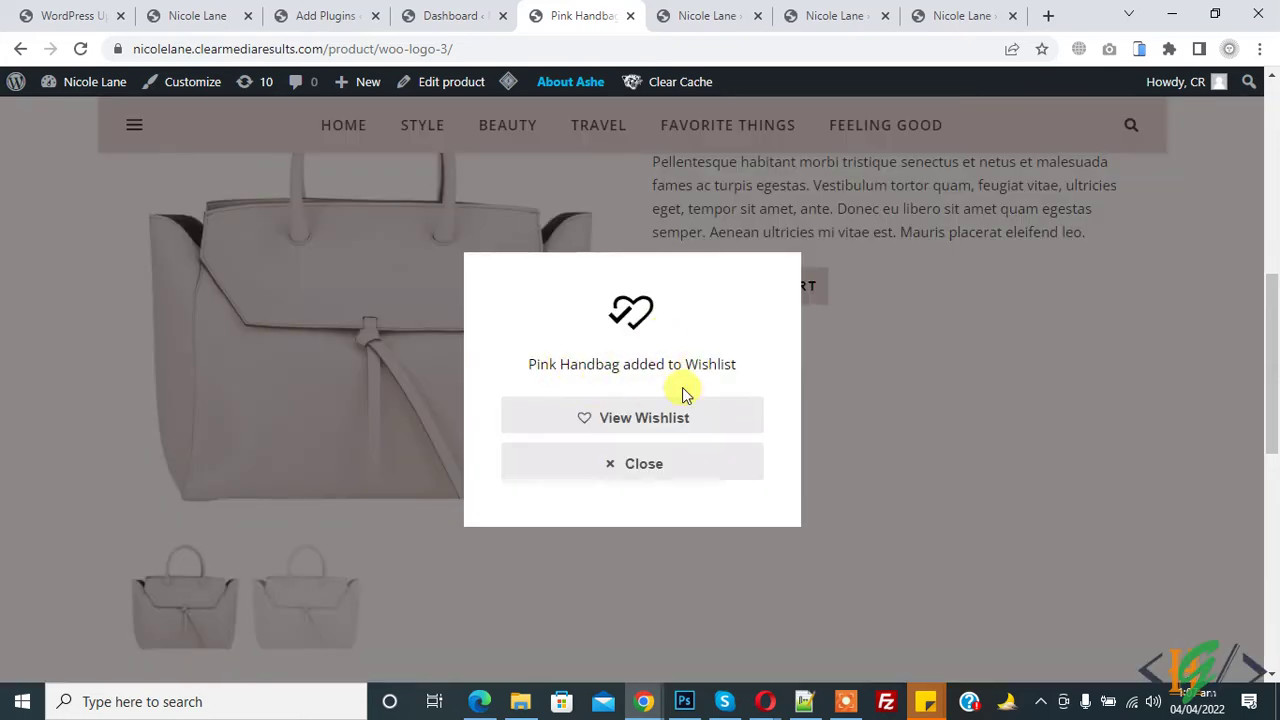
{"action": "left_click", "coordinate": [660, 414]}
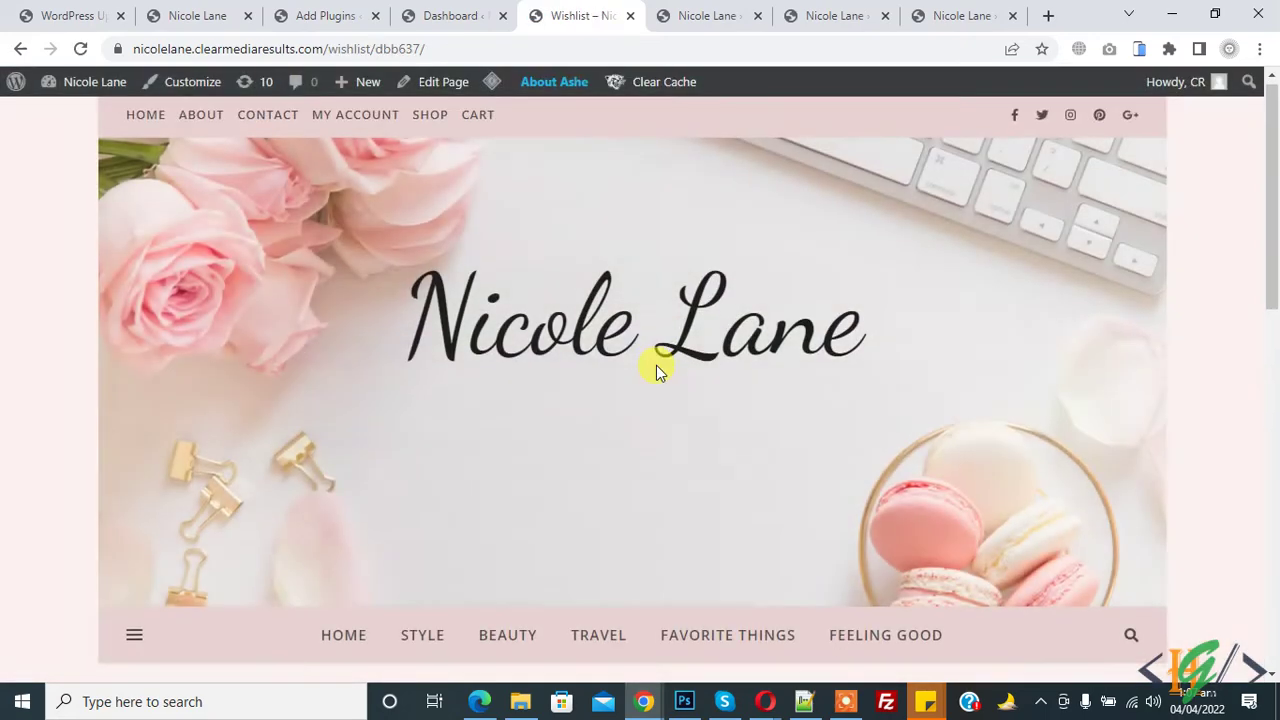
Add the $15.00 Pink Handbag to the cart from the wishlist table
{"action": "scroll", "coordinate": [656, 368], "scroll_direction": "down", "scroll_amount": 3}
{"action": "scroll", "coordinate": [662, 343], "scroll_direction": "down", "scroll_amount": 1}
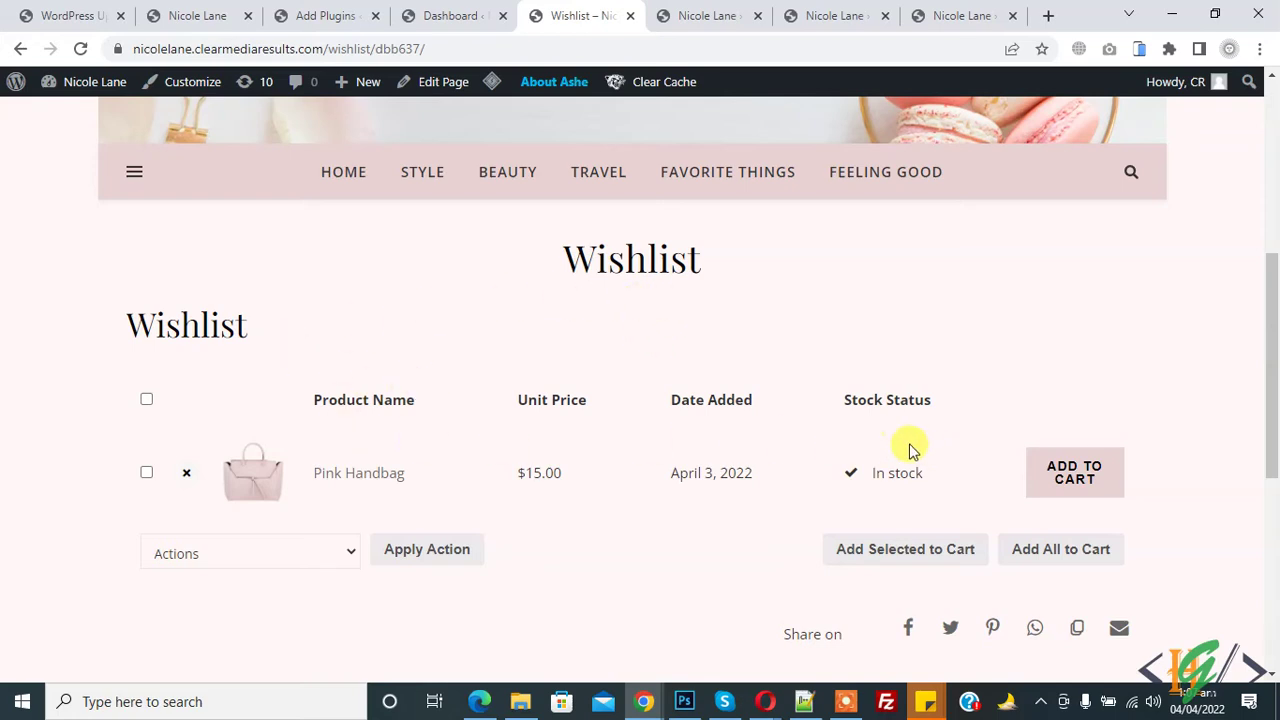
{"action": "left_click", "coordinate": [1053, 480]}
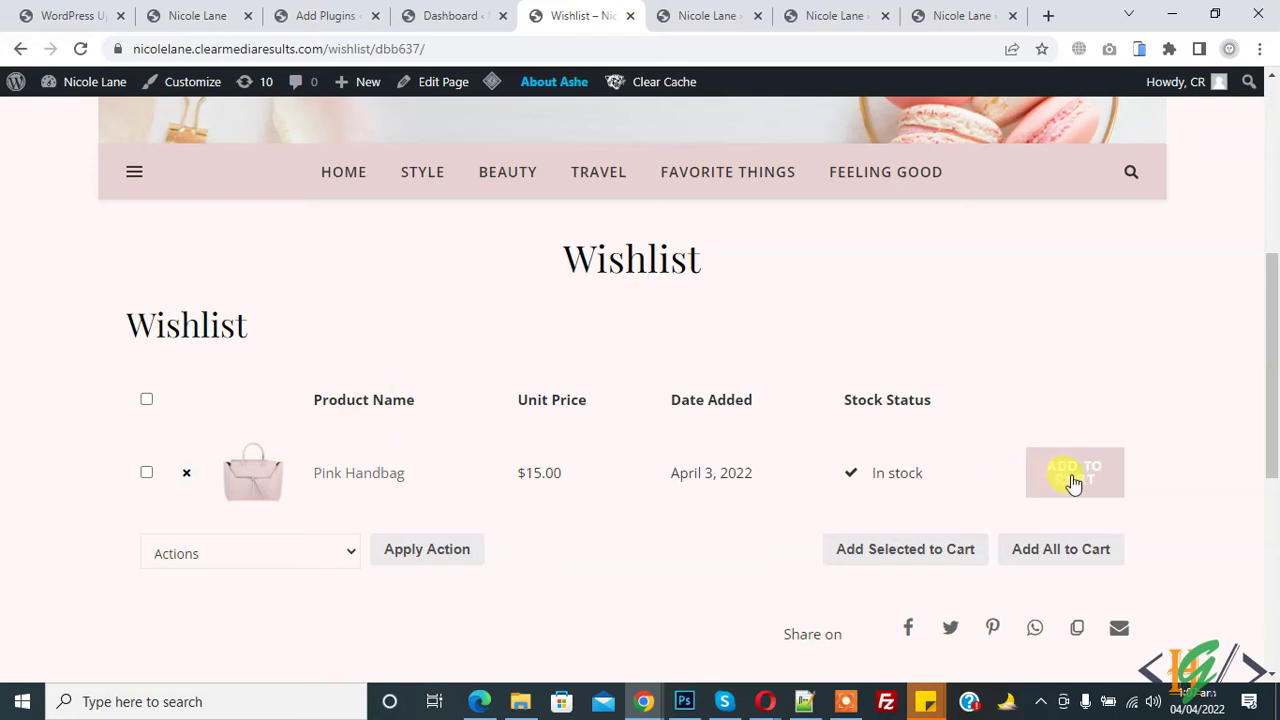
{"action": "scroll", "coordinate": [840, 330], "scroll_direction": "down", "scroll_amount": 1}
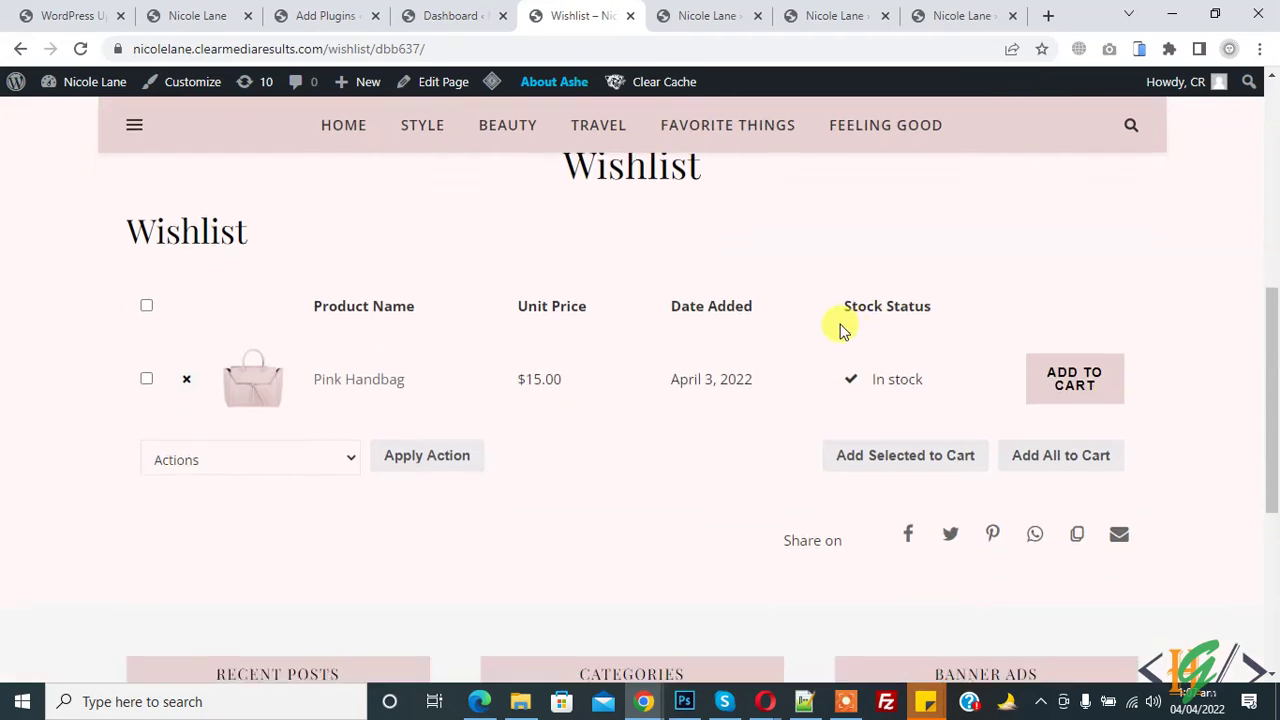
{"action": "scroll", "coordinate": [588, 323], "scroll_direction": "up", "scroll_amount": 6}
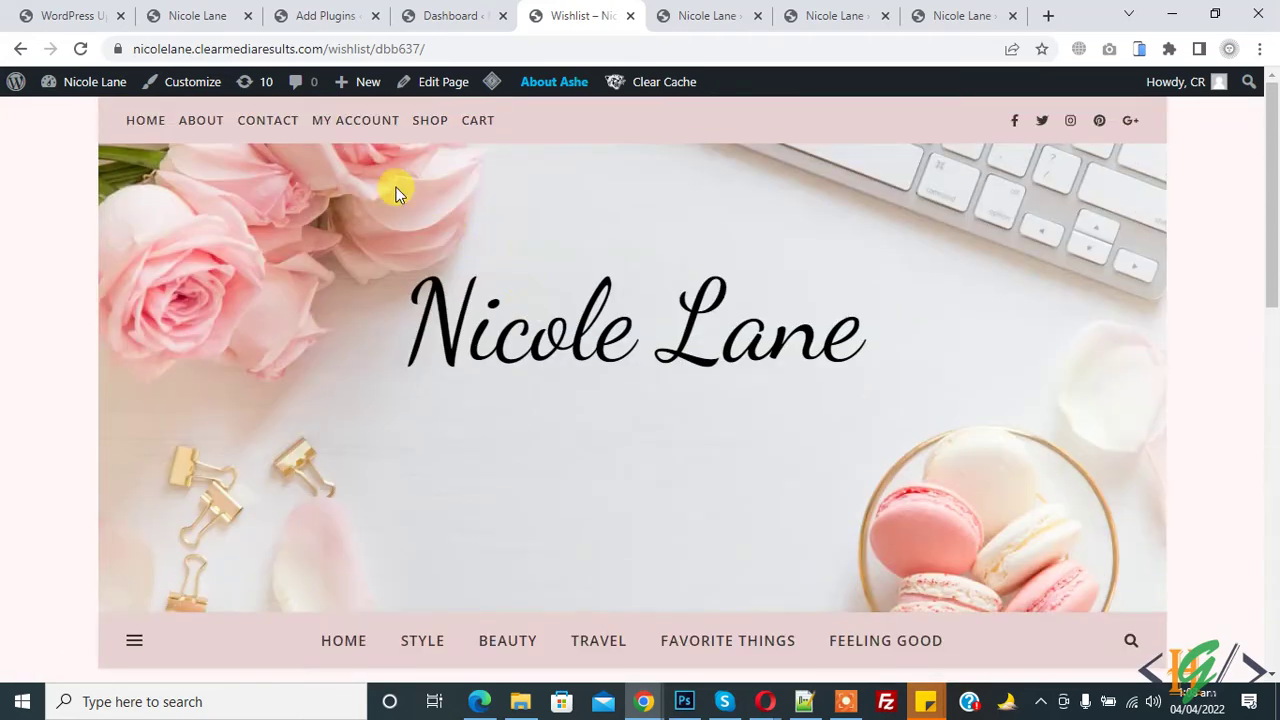
Add the Pink Sweater to the wishlist from the shop and view the wishlist with both items
{"action": "left_click", "coordinate": [428, 120]}
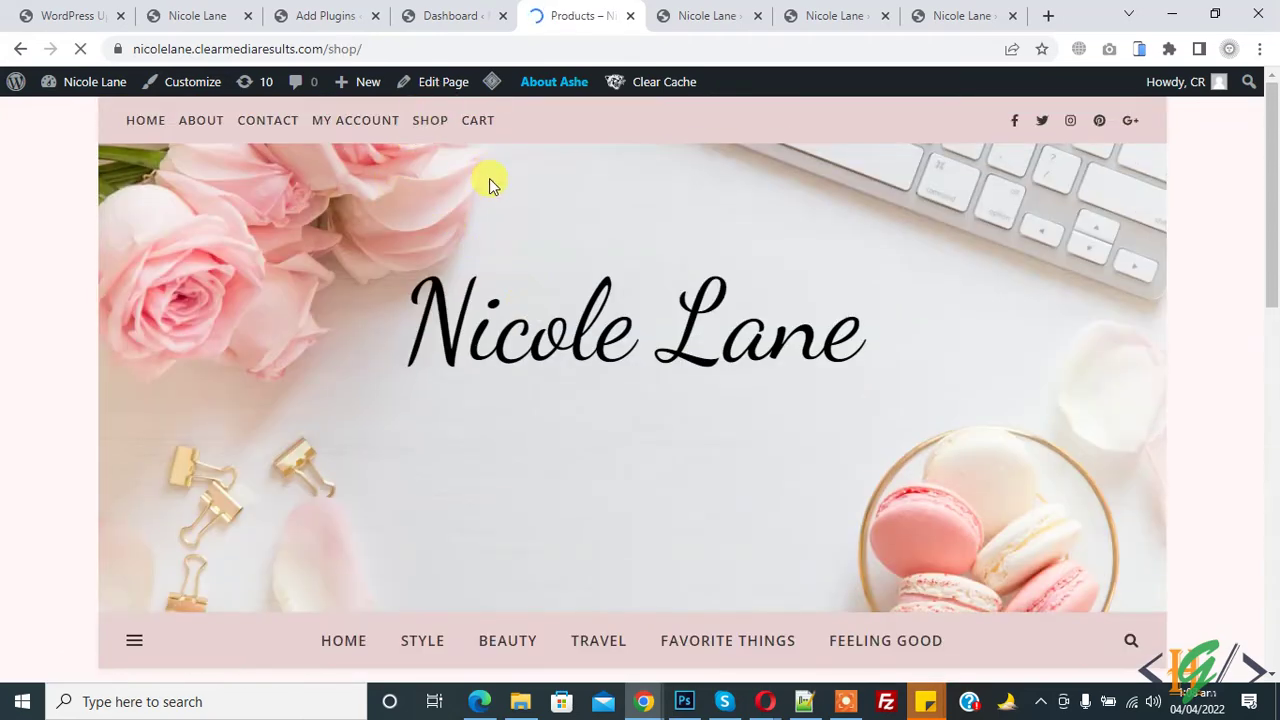
{"action": "scroll", "coordinate": [490, 180], "scroll_direction": "down", "scroll_amount": 4}
{"action": "scroll", "coordinate": [491, 185], "scroll_direction": "down", "scroll_amount": 3}
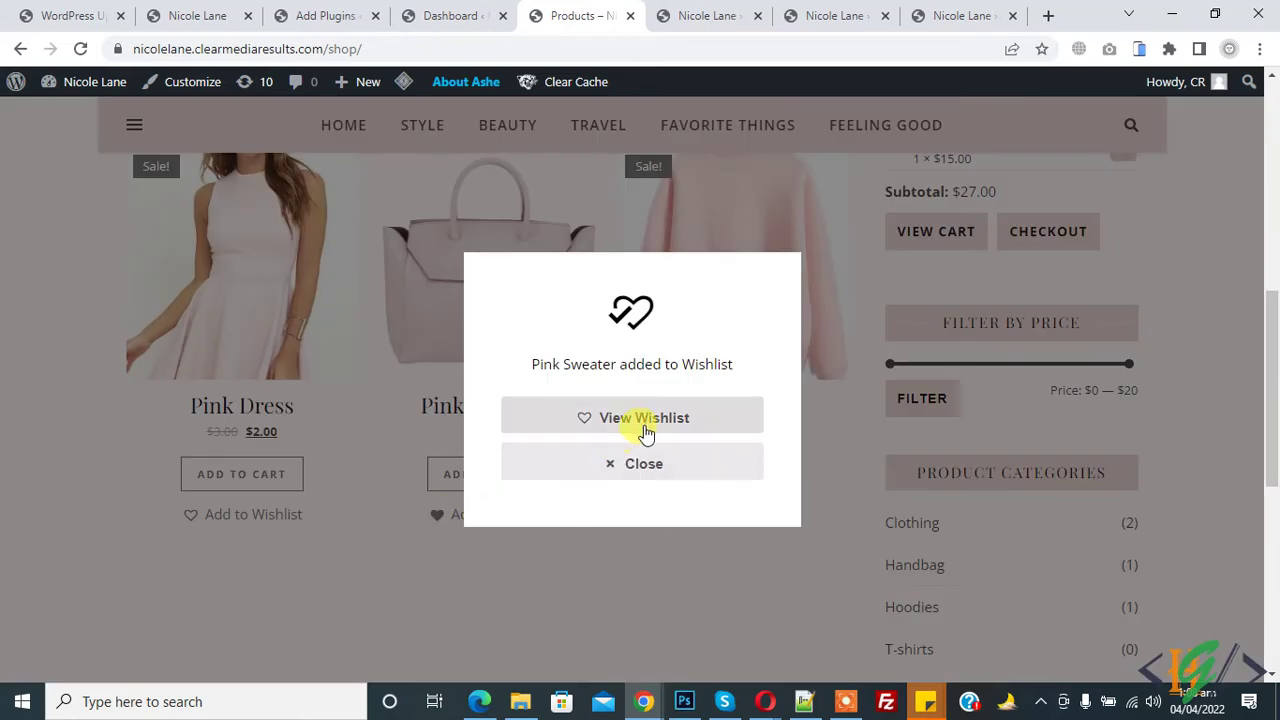
{"action": "left_click", "coordinate": [645, 428]}
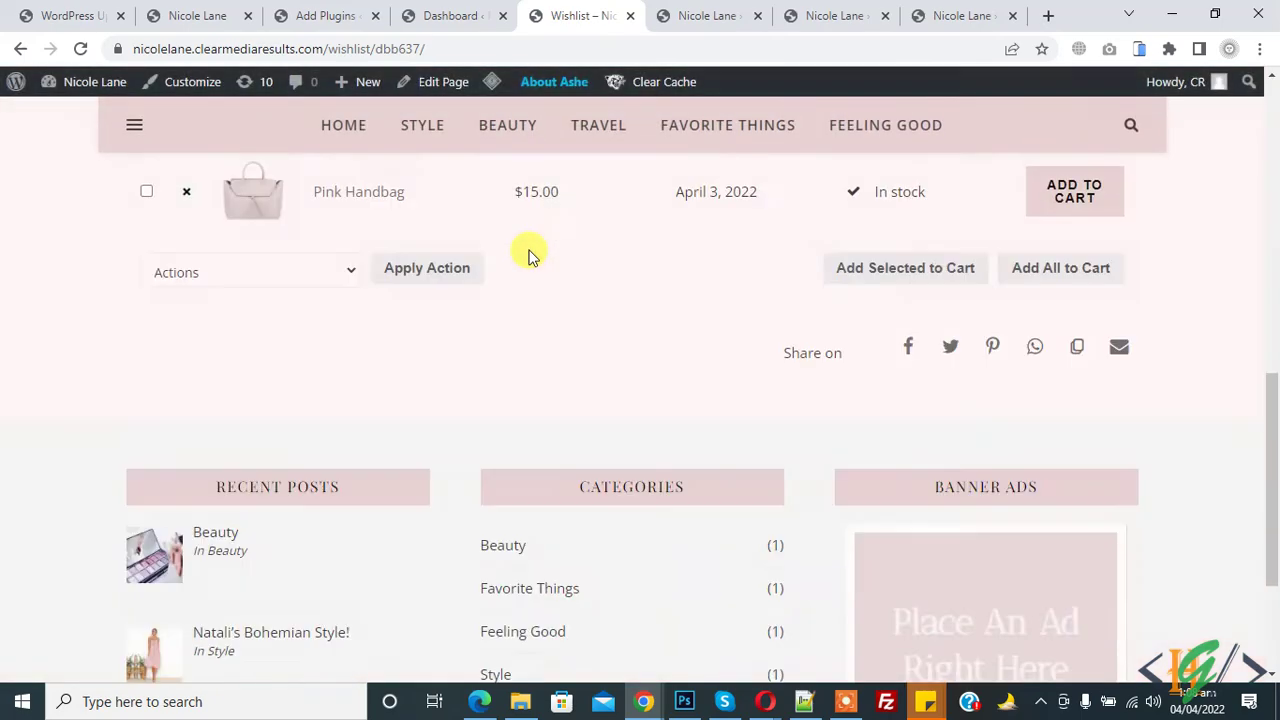
{"action": "scroll", "coordinate": [430, 315], "scroll_direction": "up", "scroll_amount": 4}
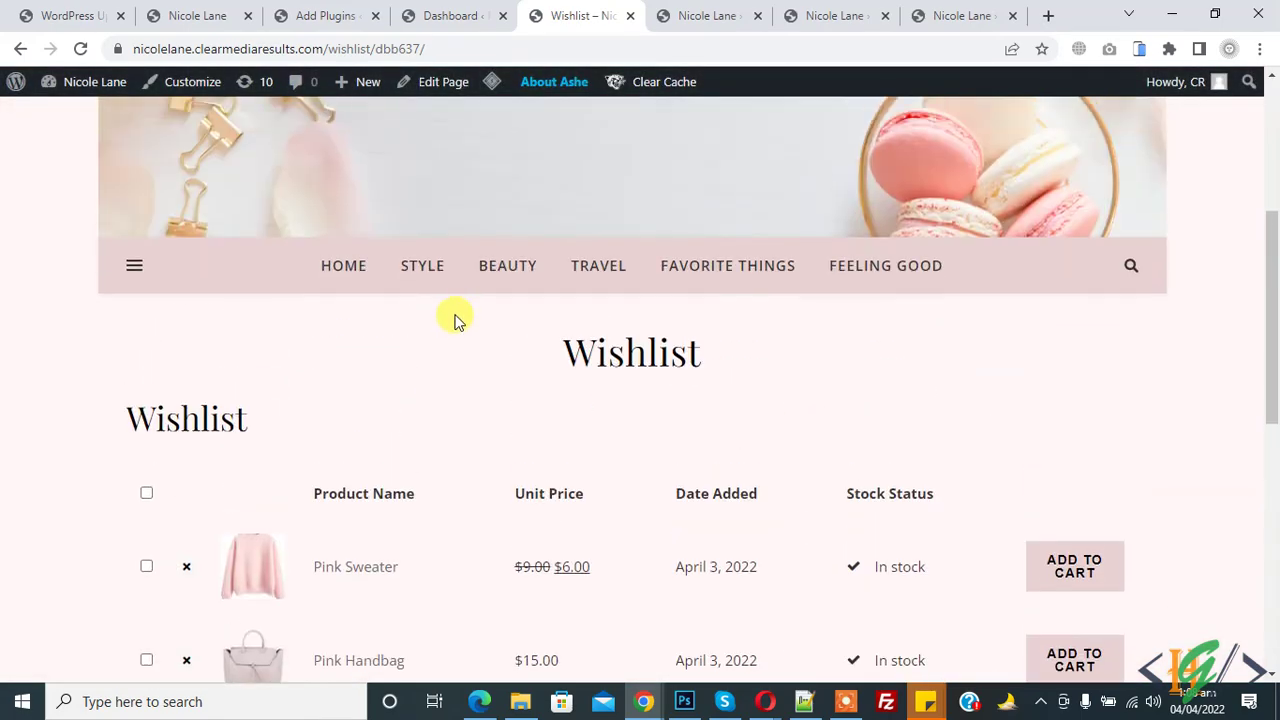
{"action": "left_click", "coordinate": [450, 15]}
{"action": "scroll", "coordinate": [449, 186], "scroll_direction": "down", "scroll_amount": 3}
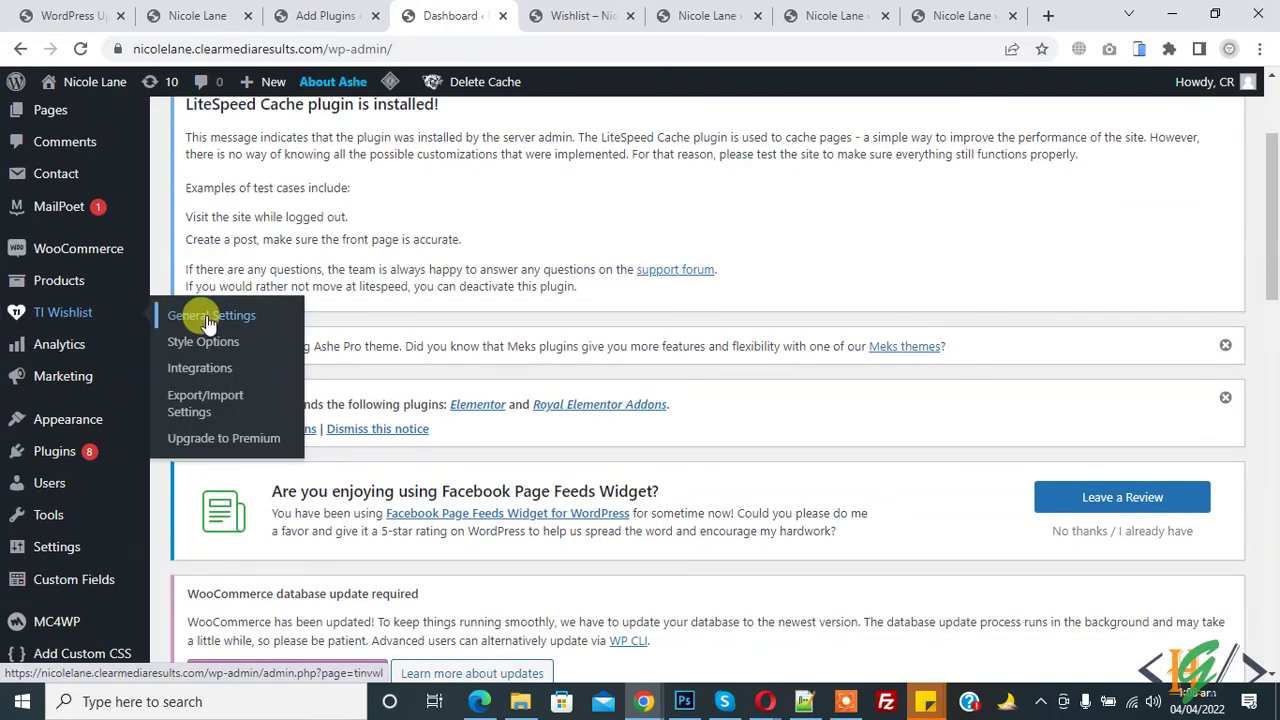
{"action": "left_click", "coordinate": [213, 326]}
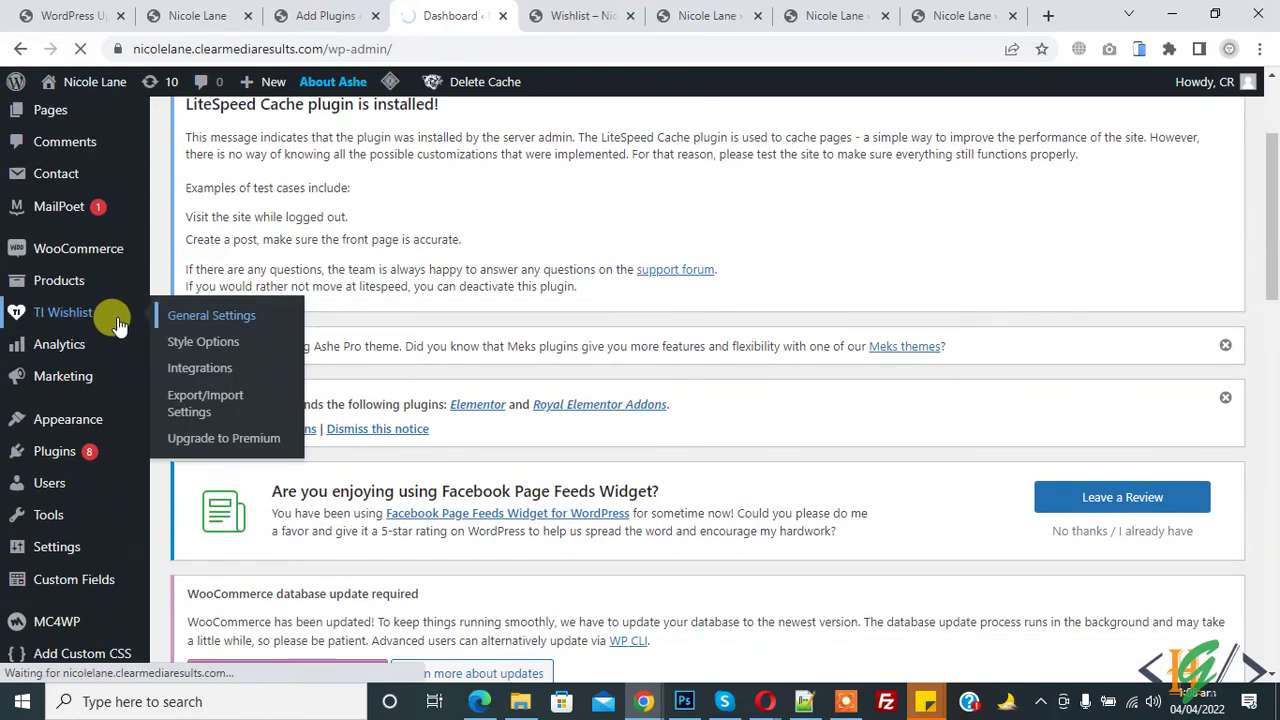
{"action": "scroll", "coordinate": [428, 177], "scroll_direction": "down", "scroll_amount": 3}
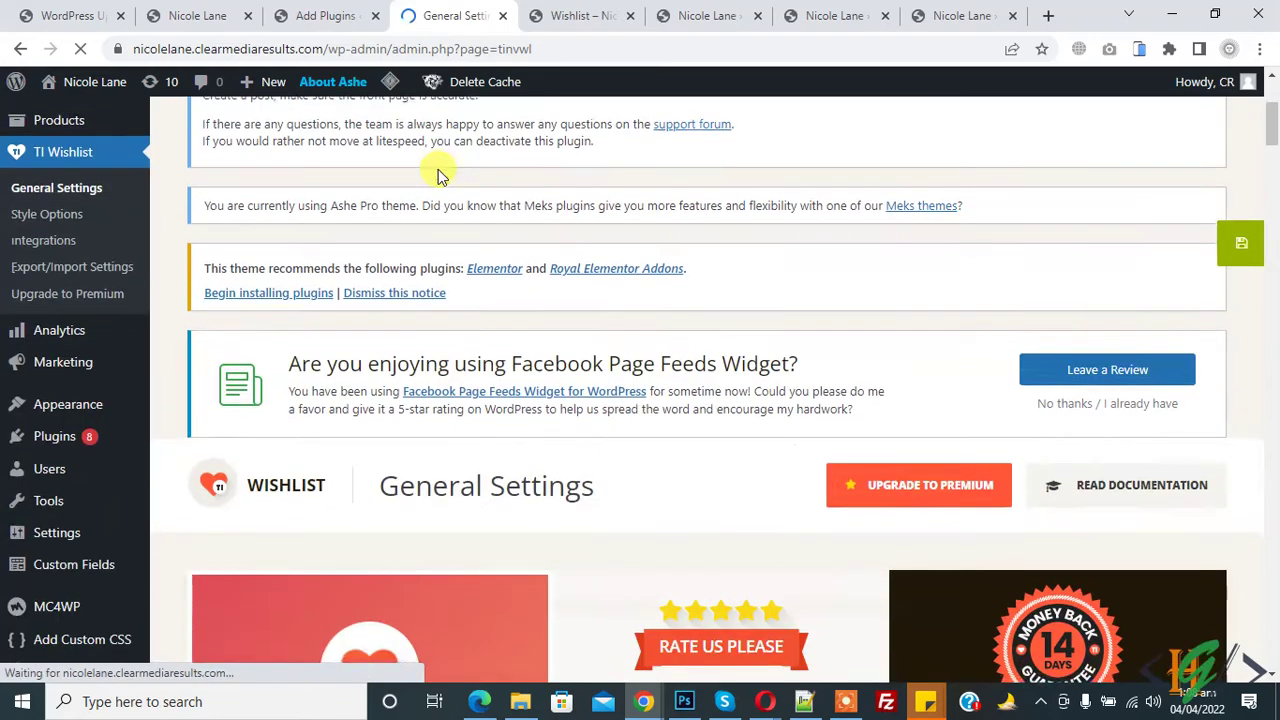
{"action": "scroll", "coordinate": [438, 167], "scroll_direction": "down", "scroll_amount": 2}
{"action": "scroll", "coordinate": [438, 167], "scroll_direction": "down", "scroll_amount": 1}
{"action": "scroll", "coordinate": [920, 166], "scroll_direction": "up", "scroll_amount": 2}
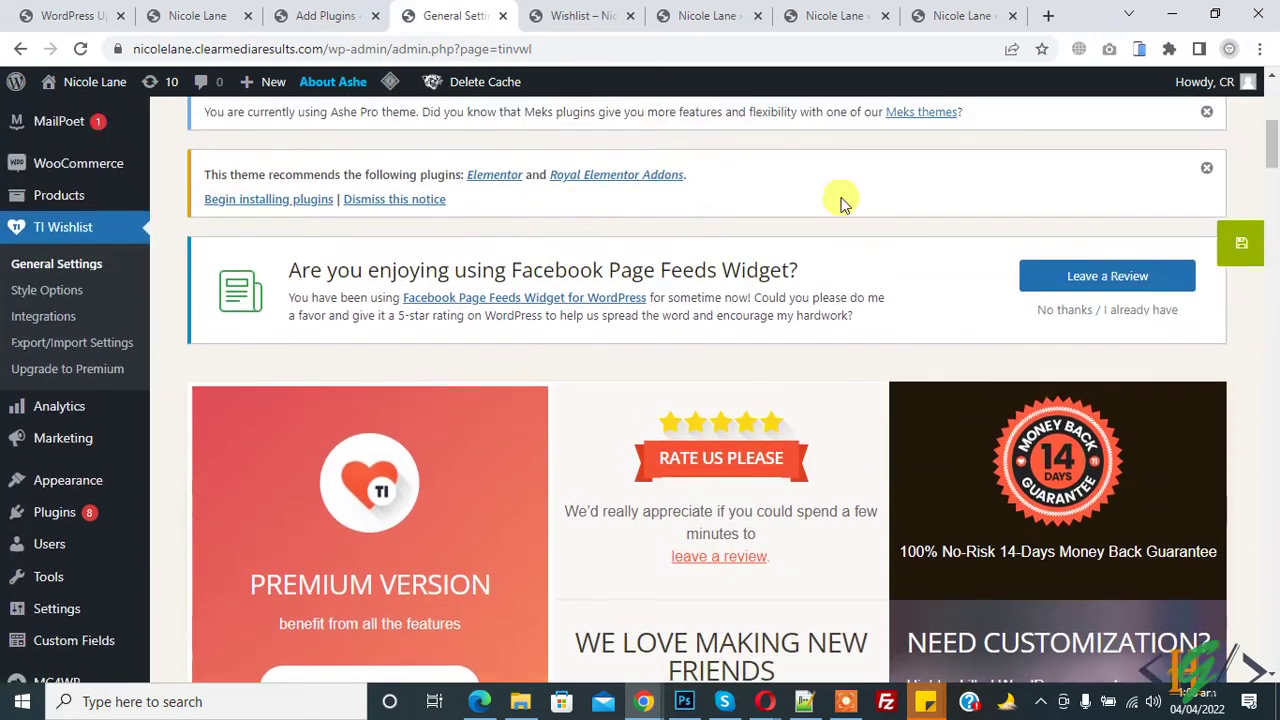
{"action": "scroll", "coordinate": [873, 168], "scroll_direction": "down", "scroll_amount": 6}
{"action": "left_click_drag", "start_coordinate": [218, 333], "coordinate": [366, 333]}
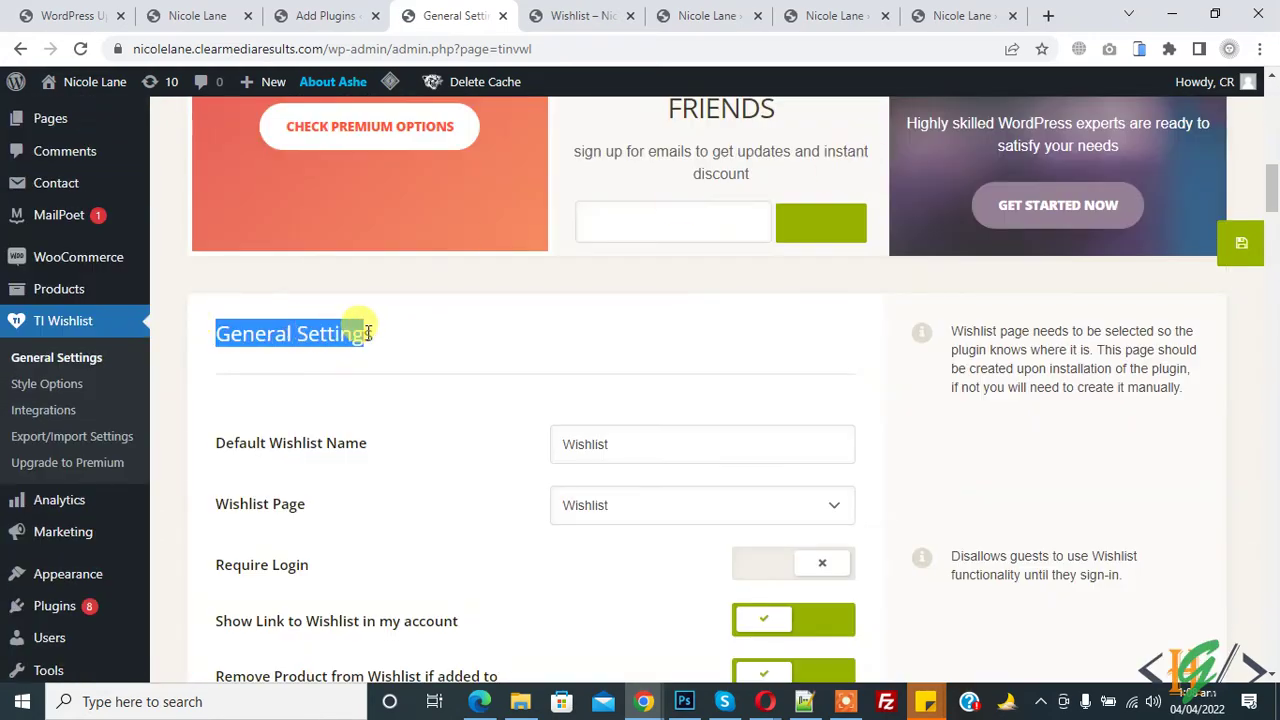
{"action": "scroll", "coordinate": [300, 300], "scroll_direction": "down", "scroll_amount": 2}
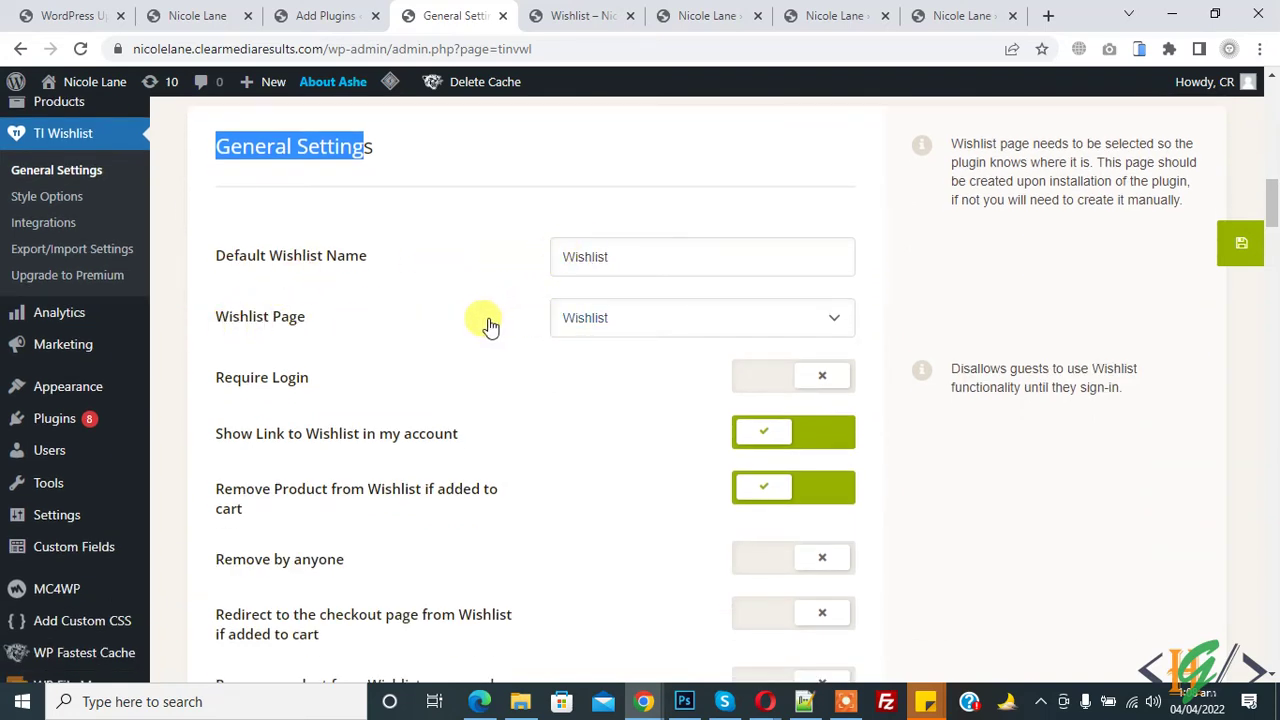
{"action": "left_click_drag", "start_coordinate": [216, 379], "coordinate": [309, 381]}
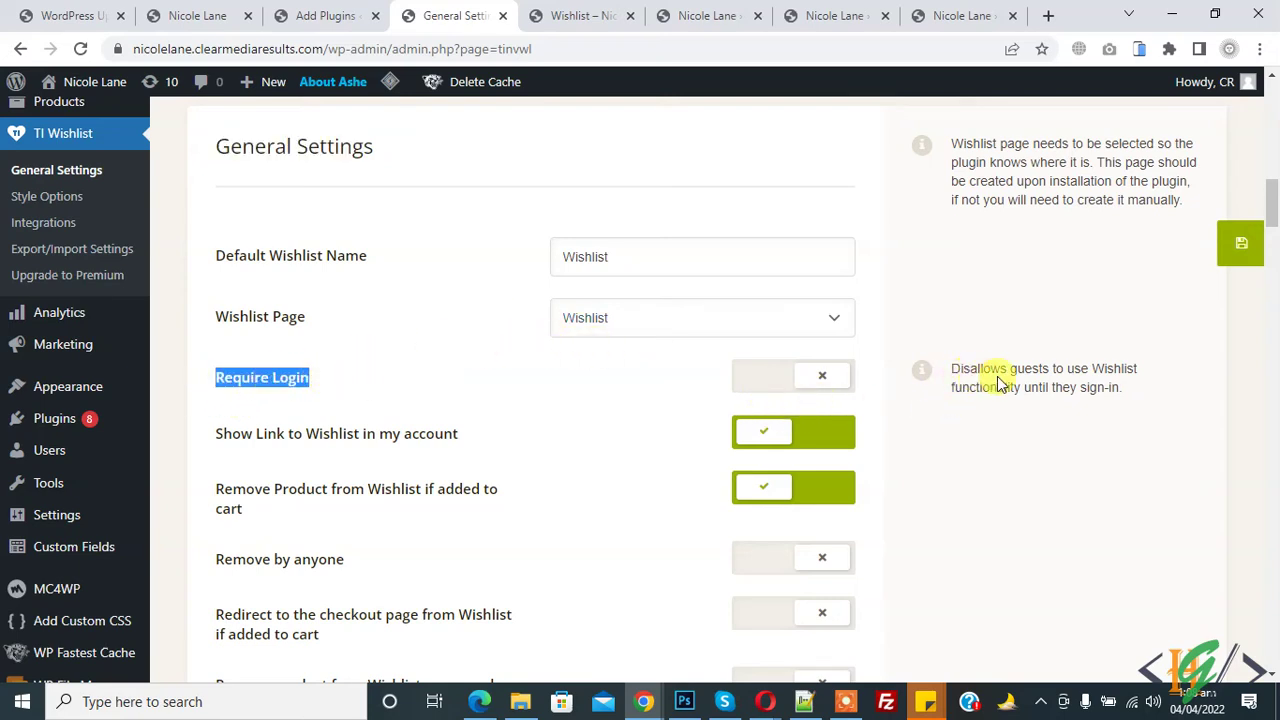
{"action": "left_click_drag", "start_coordinate": [1025, 369], "coordinate": [1117, 368]}
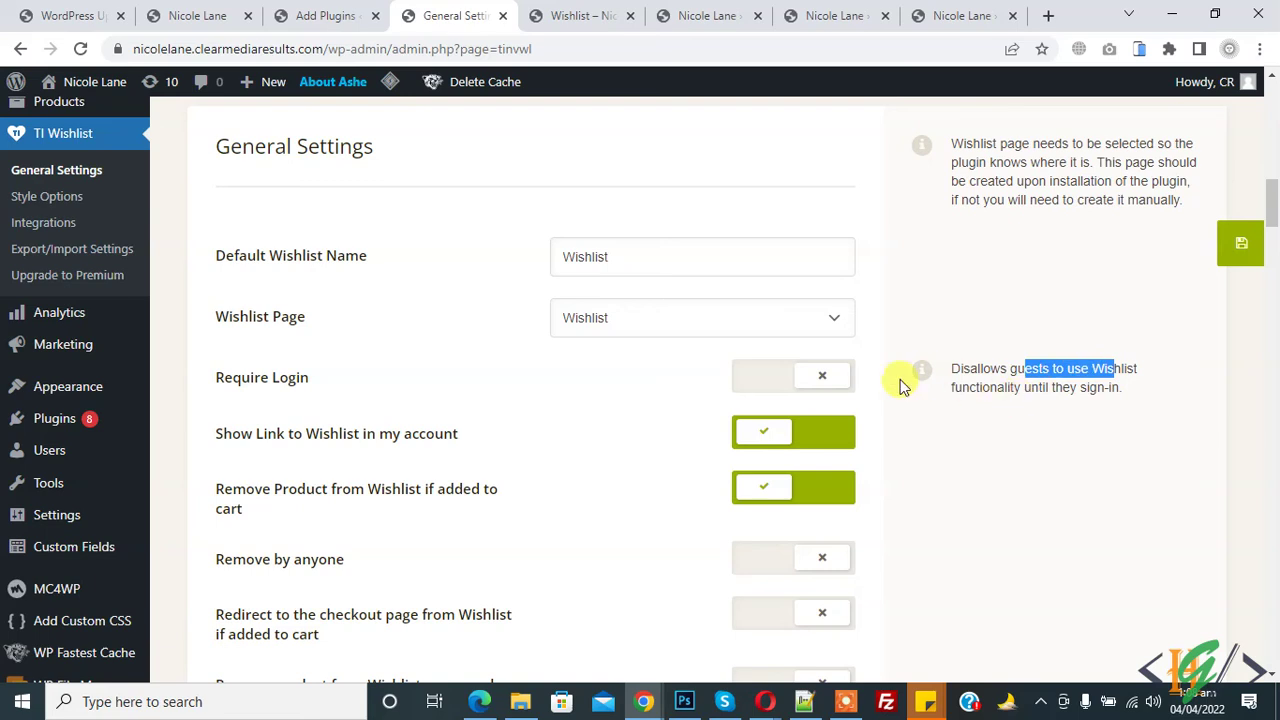
{"action": "left_click", "coordinate": [789, 379]}
{"action": "left_click", "coordinate": [808, 378]}
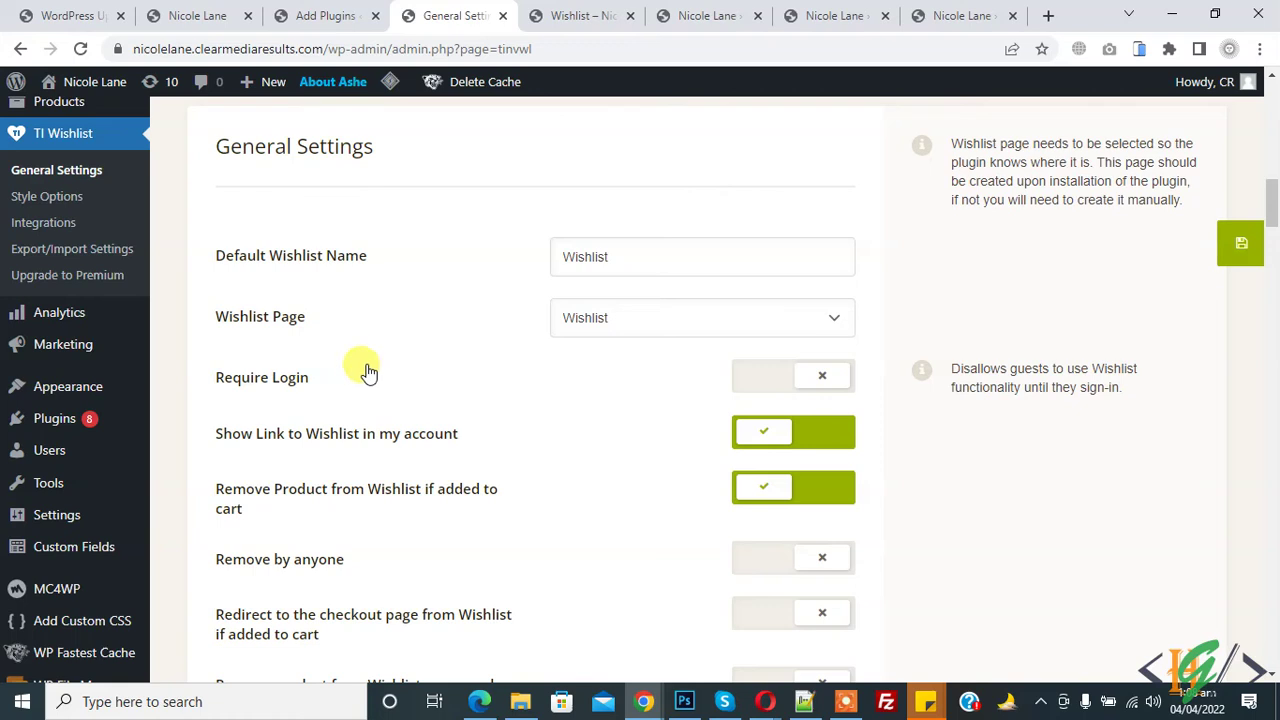
{"action": "scroll", "coordinate": [373, 350], "scroll_direction": "down", "scroll_amount": 1}
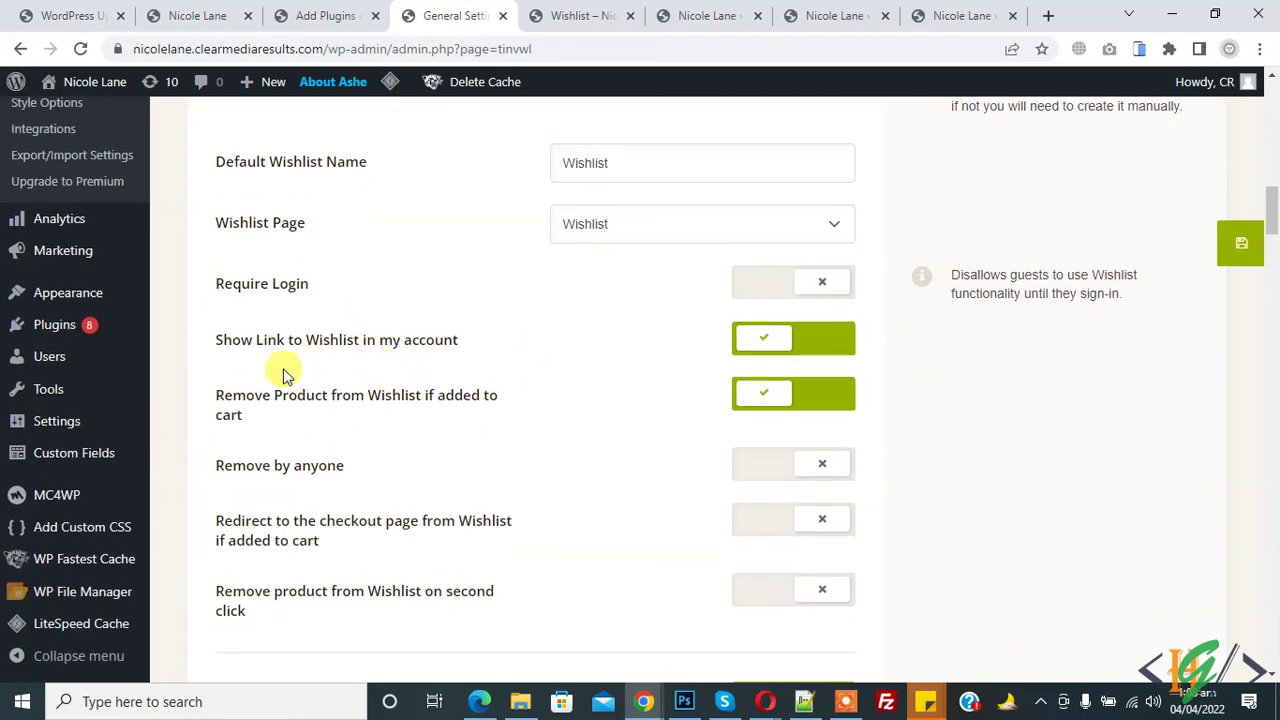
{"action": "scroll", "coordinate": [400, 435], "scroll_direction": "down", "scroll_amount": 1}
{"action": "scroll", "coordinate": [480, 435], "scroll_direction": "down", "scroll_amount": 1}
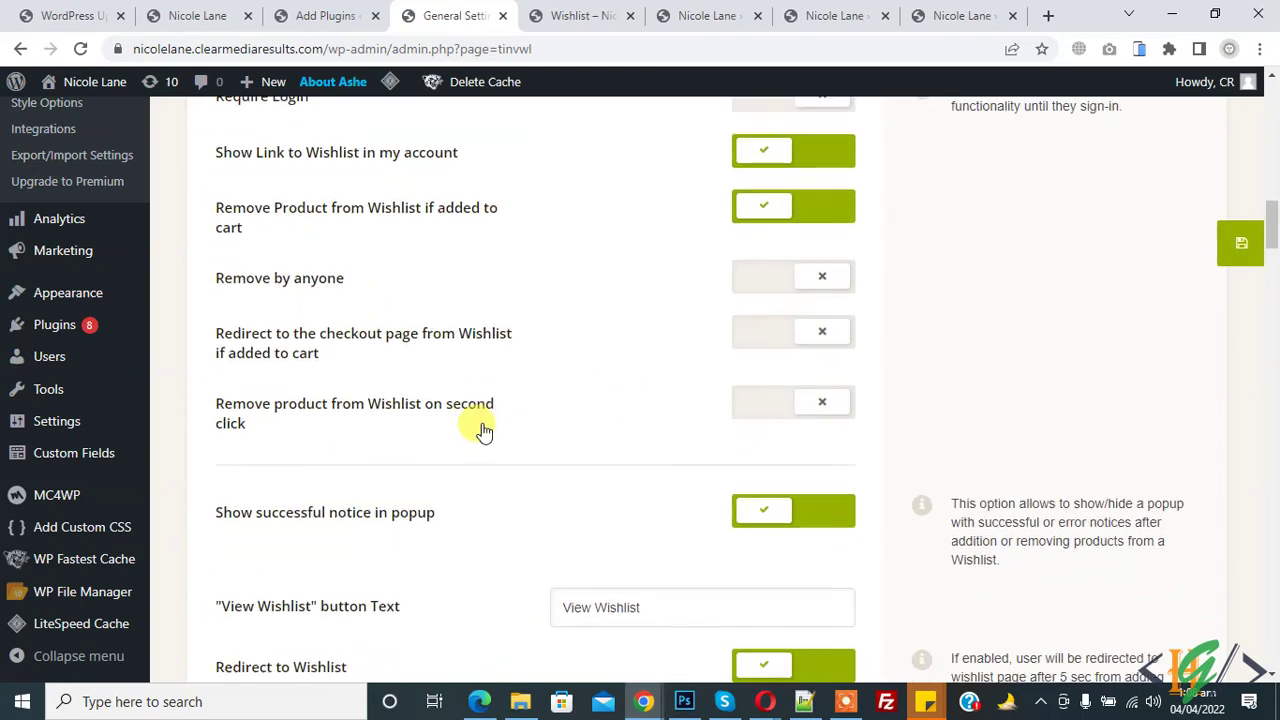
{"action": "scroll", "coordinate": [455, 400], "scroll_direction": "down", "scroll_amount": 1}
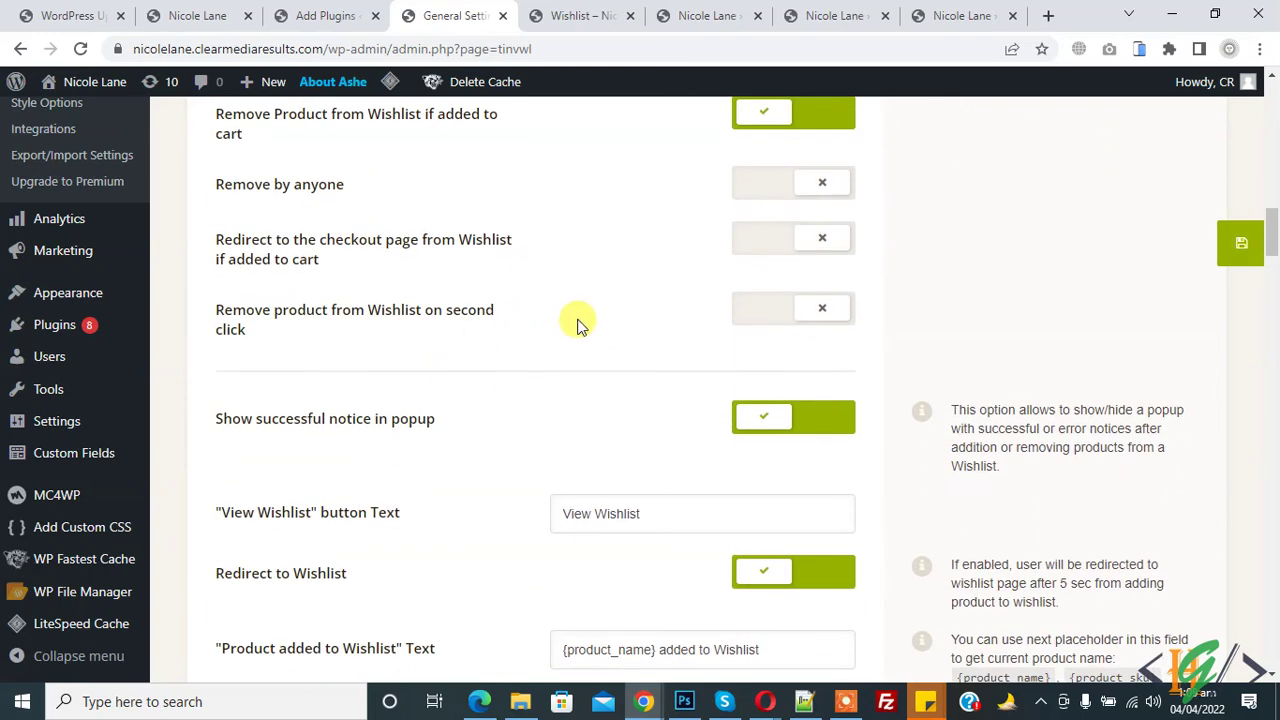
{"action": "scroll", "coordinate": [540, 323], "scroll_direction": "down", "scroll_amount": 2}
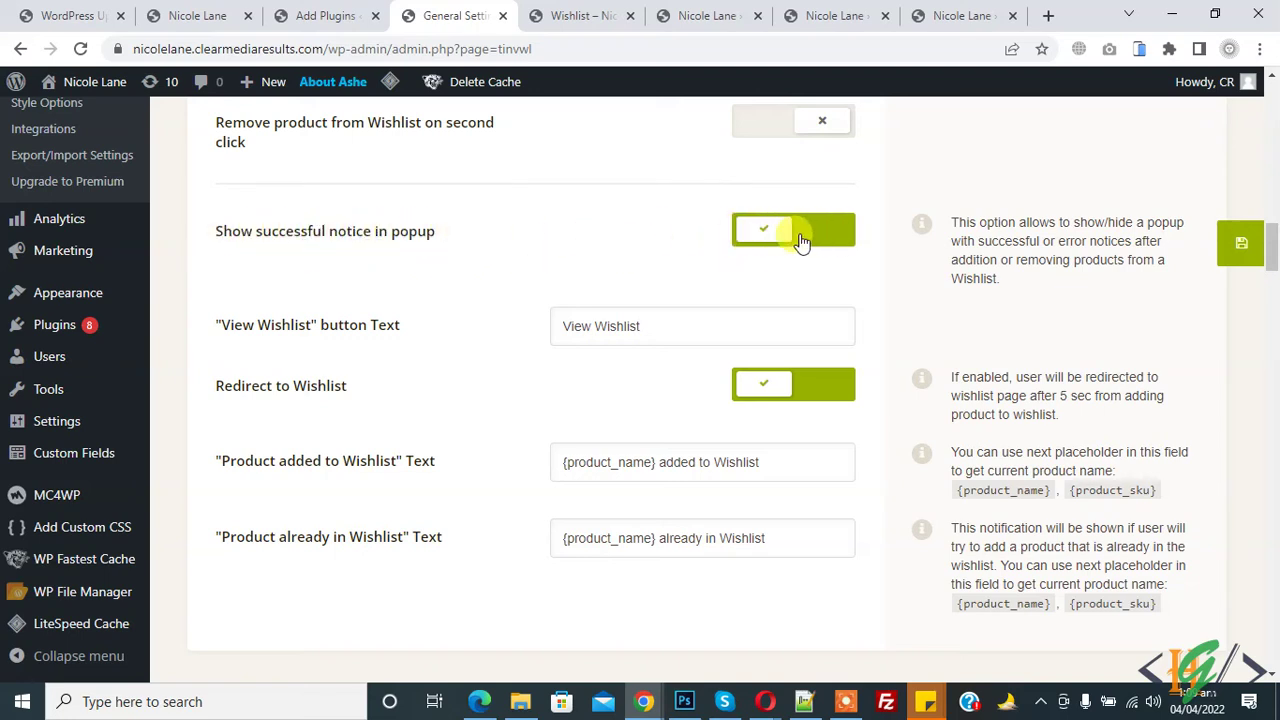
{"action": "left_click_drag", "start_coordinate": [689, 335], "coordinate": [531, 341]}
{"action": "scroll", "coordinate": [540, 345], "scroll_direction": "down", "scroll_amount": 2}
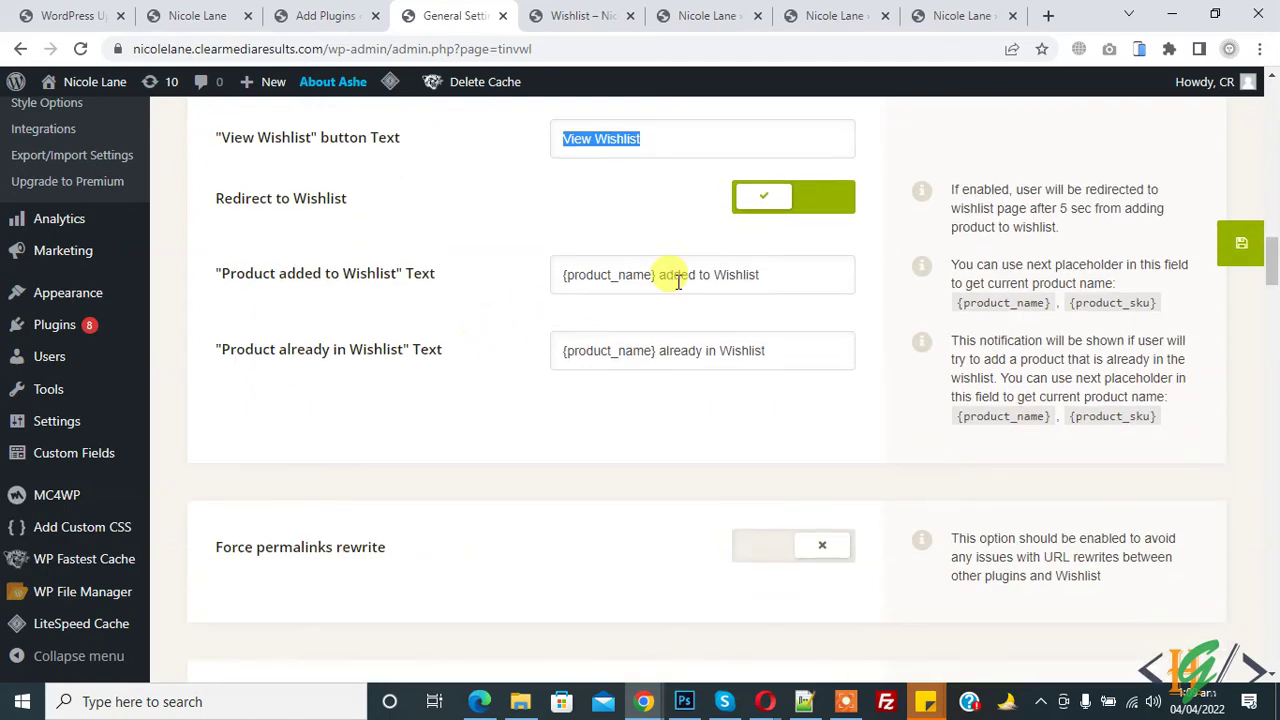
{"action": "left_click_drag", "start_coordinate": [670, 274], "coordinate": [766, 275]}
{"action": "scroll", "coordinate": [500, 294], "scroll_direction": "down", "scroll_amount": 3}
{"action": "scroll", "coordinate": [463, 295], "scroll_direction": "down", "scroll_amount": 2}
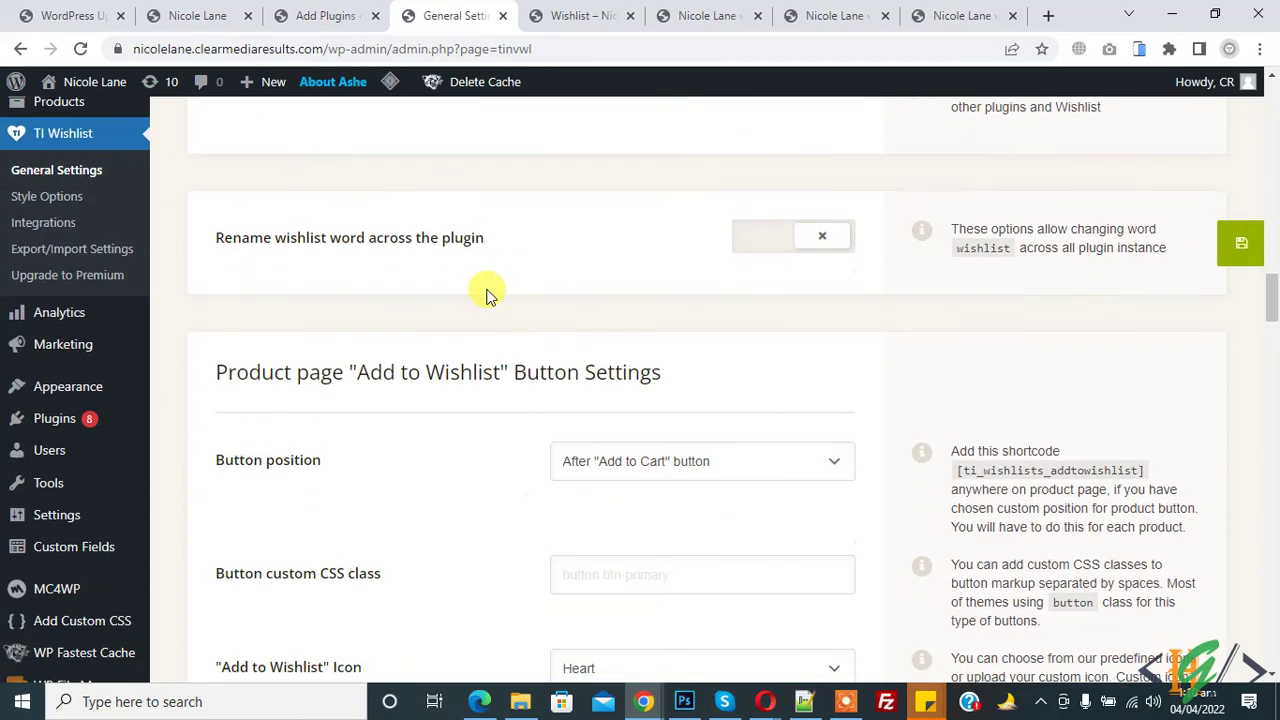
{"action": "left_click_drag", "start_coordinate": [215, 368], "coordinate": [409, 372]}
{"action": "scroll", "coordinate": [223, 349], "scroll_direction": "down", "scroll_amount": 1}
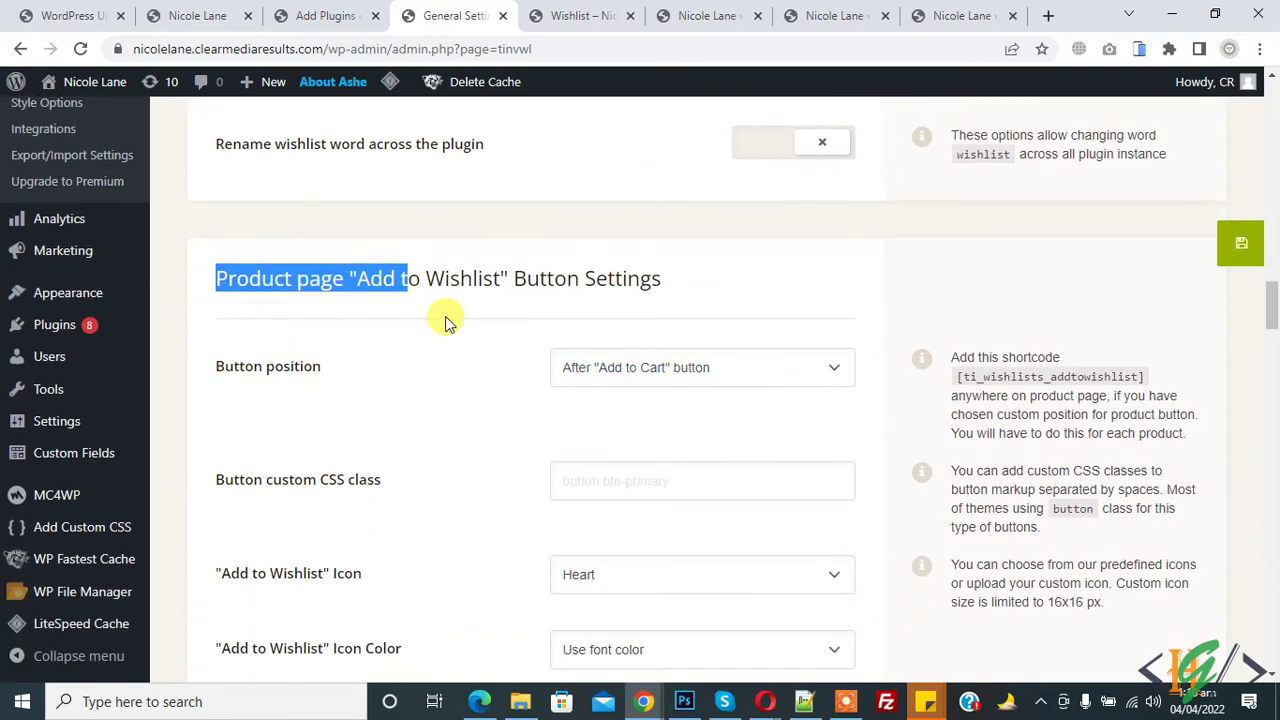
{"action": "scroll", "coordinate": [388, 310], "scroll_direction": "up", "scroll_amount": 1}
{"action": "scroll", "coordinate": [388, 310], "scroll_direction": "up", "scroll_amount": 2}
{"action": "scroll", "coordinate": [514, 294], "scroll_direction": "down", "scroll_amount": 3}
{"action": "scroll", "coordinate": [520, 300], "scroll_direction": "down", "scroll_amount": 1}
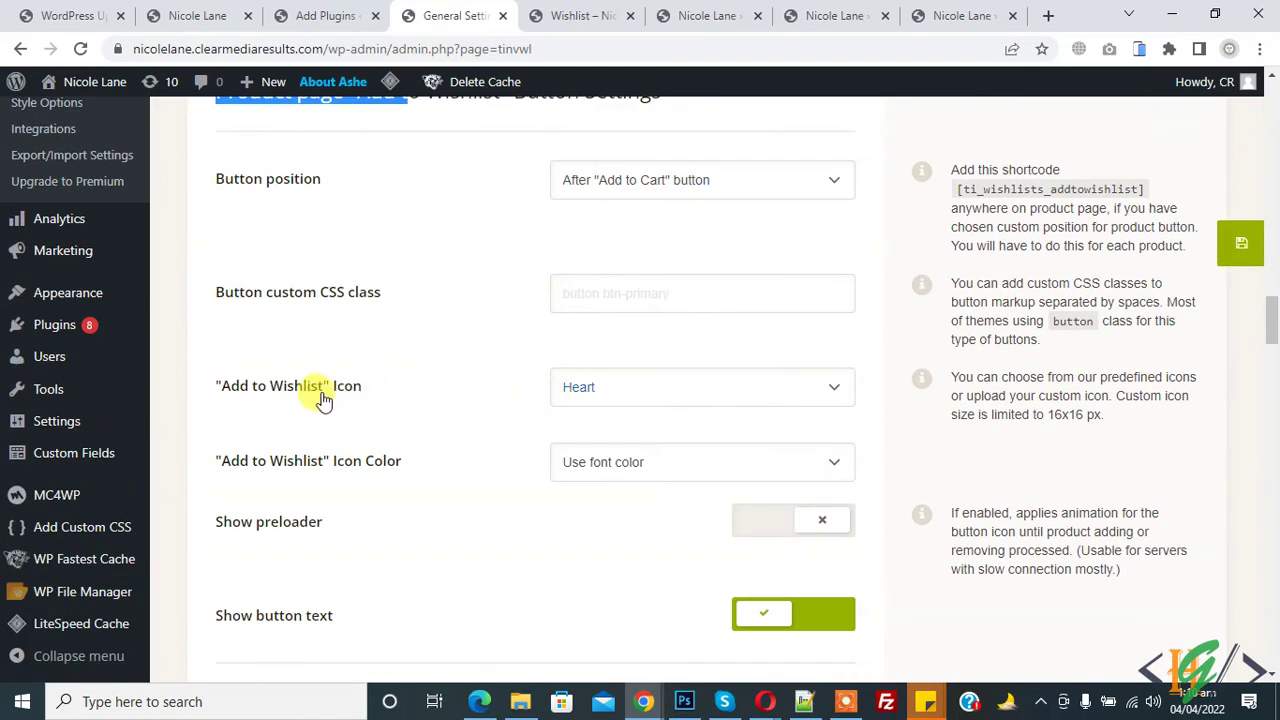
{"action": "left_click", "coordinate": [606, 387]}
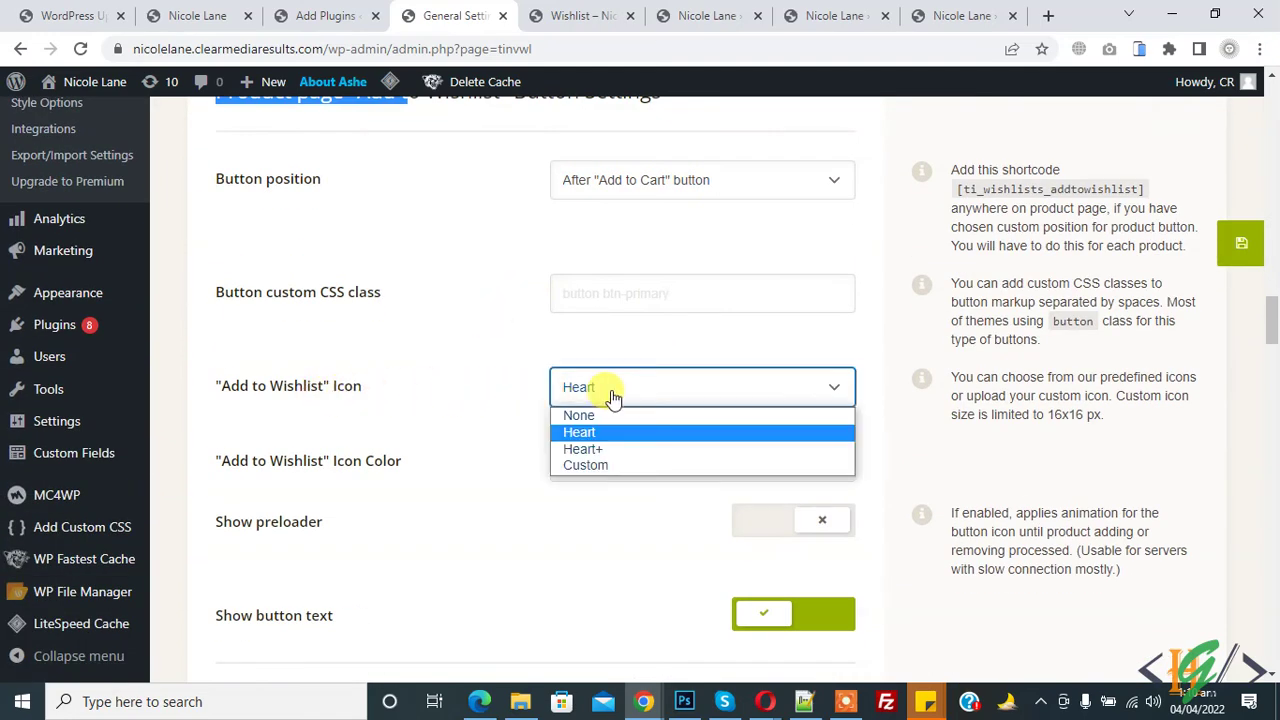
{"action": "left_click", "coordinate": [594, 468]}
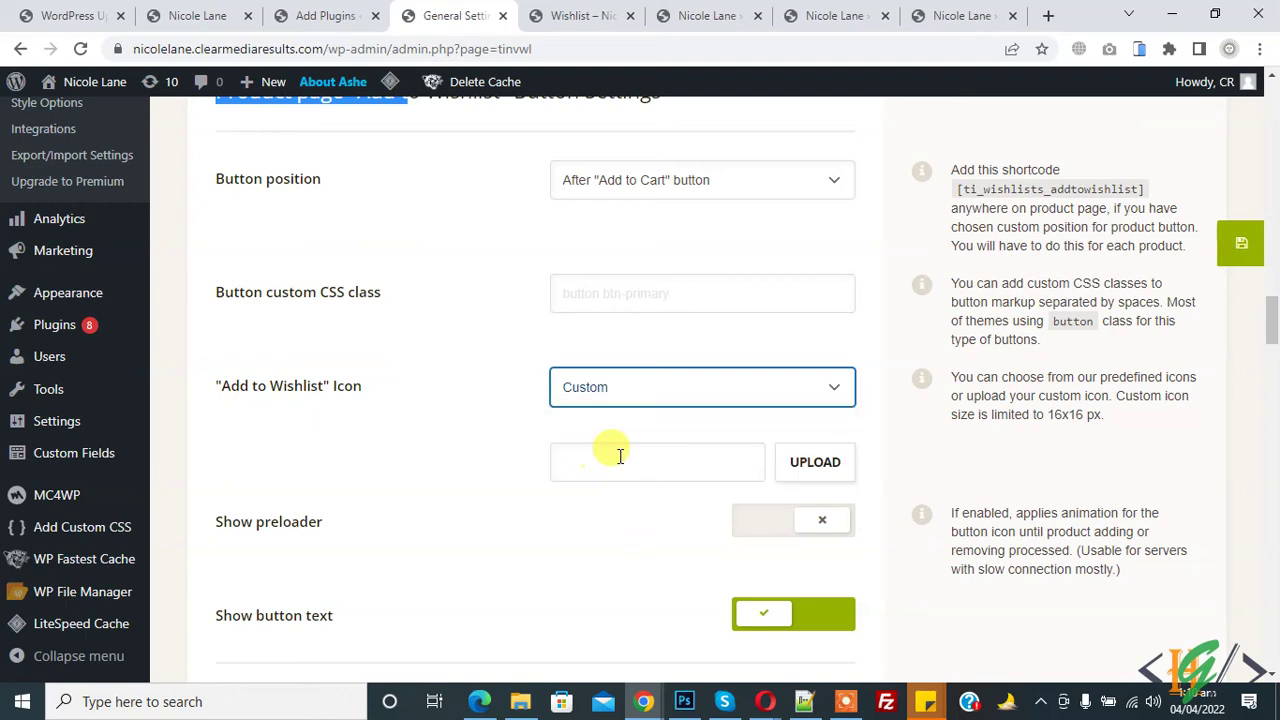
{"action": "left_click", "coordinate": [625, 390]}
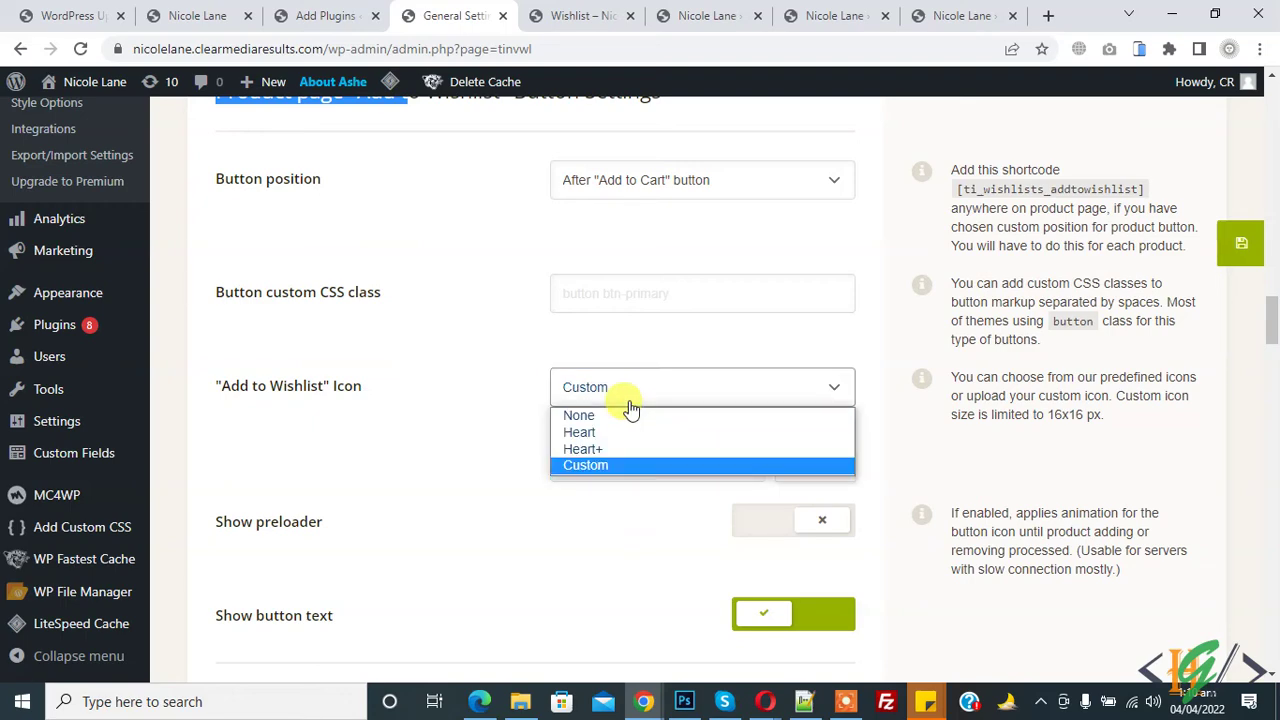
{"action": "left_click", "coordinate": [600, 434]}
{"action": "scroll", "coordinate": [450, 364], "scroll_direction": "down", "scroll_amount": 1}
{"action": "scroll", "coordinate": [480, 349], "scroll_direction": "down", "scroll_amount": 2}
{"action": "left_click_drag", "start_coordinate": [658, 430], "coordinate": [543, 429]}
{"action": "scroll", "coordinate": [491, 367], "scroll_direction": "down", "scroll_amount": 4}
{"action": "scroll", "coordinate": [530, 343], "scroll_direction": "down", "scroll_amount": 2}
{"action": "scroll", "coordinate": [571, 340], "scroll_direction": "down", "scroll_amount": 2}
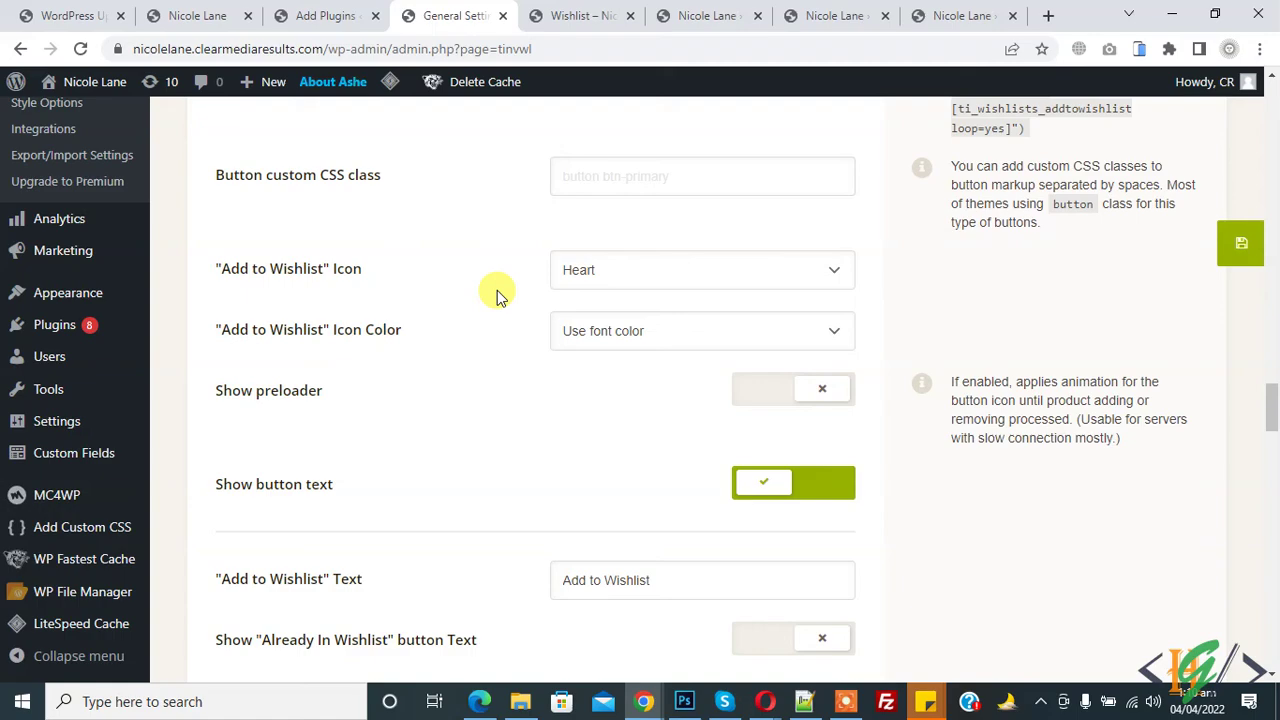
{"action": "scroll", "coordinate": [500, 292], "scroll_direction": "down", "scroll_amount": 3}
{"action": "scroll", "coordinate": [500, 290], "scroll_direction": "down", "scroll_amount": 4}
{"action": "scroll", "coordinate": [500, 290], "scroll_direction": "down", "scroll_amount": 3}
{"action": "scroll", "coordinate": [505, 289], "scroll_direction": "down", "scroll_amount": 2}
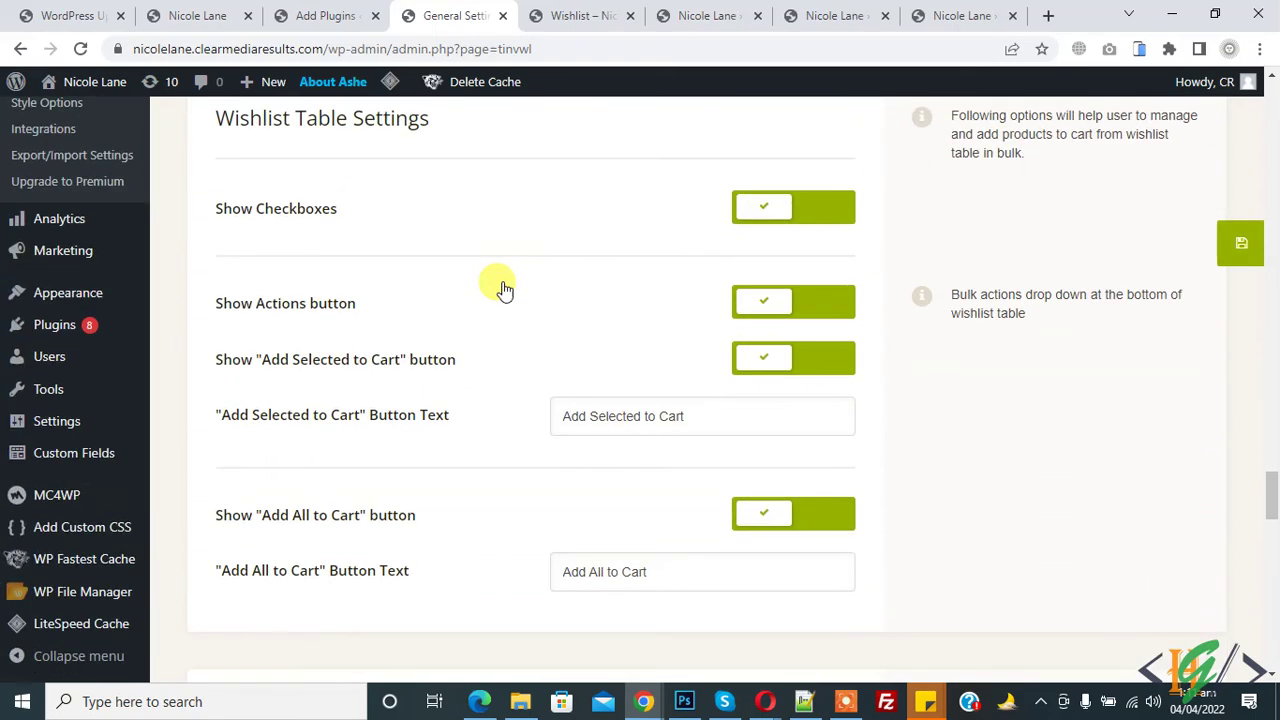
{"action": "scroll", "coordinate": [505, 289], "scroll_direction": "down", "scroll_amount": 1}
{"action": "scroll", "coordinate": [504, 288], "scroll_direction": "down", "scroll_amount": 3}
{"action": "scroll", "coordinate": [503, 287], "scroll_direction": "down", "scroll_amount": 3}
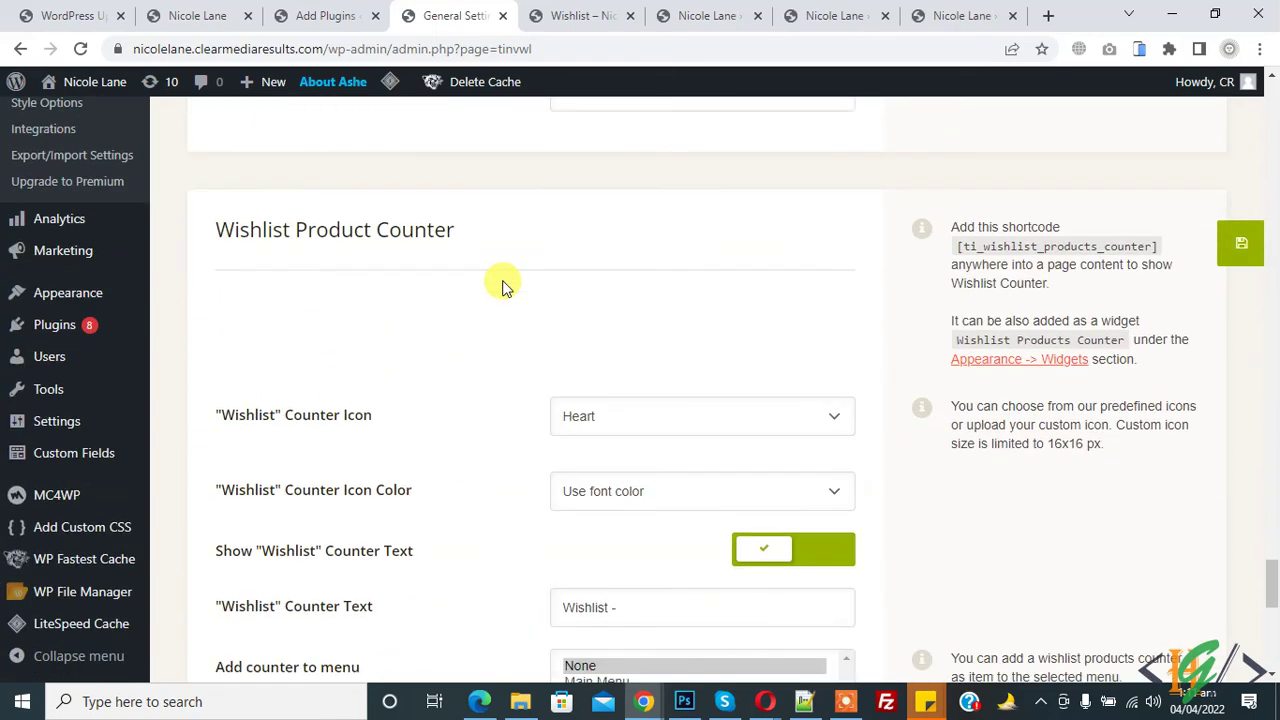
{"action": "scroll", "coordinate": [503, 287], "scroll_direction": "up", "scroll_amount": 5}
{"action": "scroll", "coordinate": [500, 283], "scroll_direction": "up", "scroll_amount": 3}
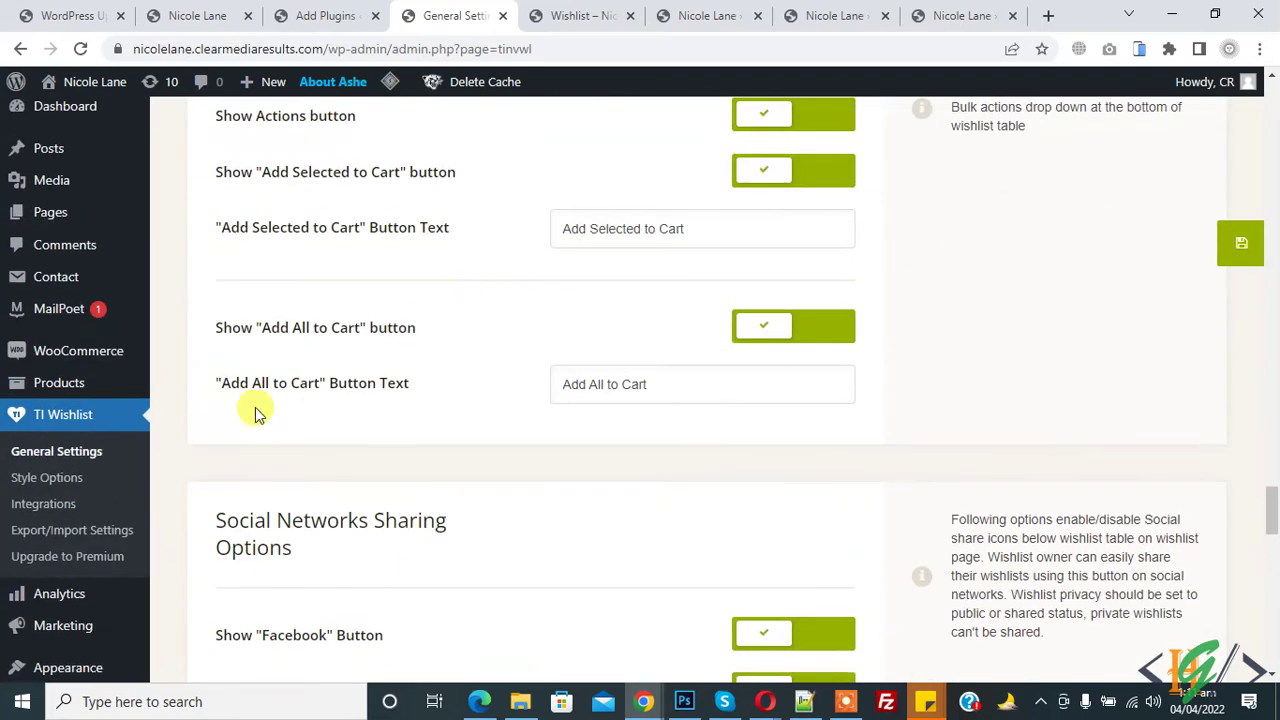
Switch off 'Use Theme style' on the wishlist Style Options page
{"action": "left_click", "coordinate": [80, 478]}
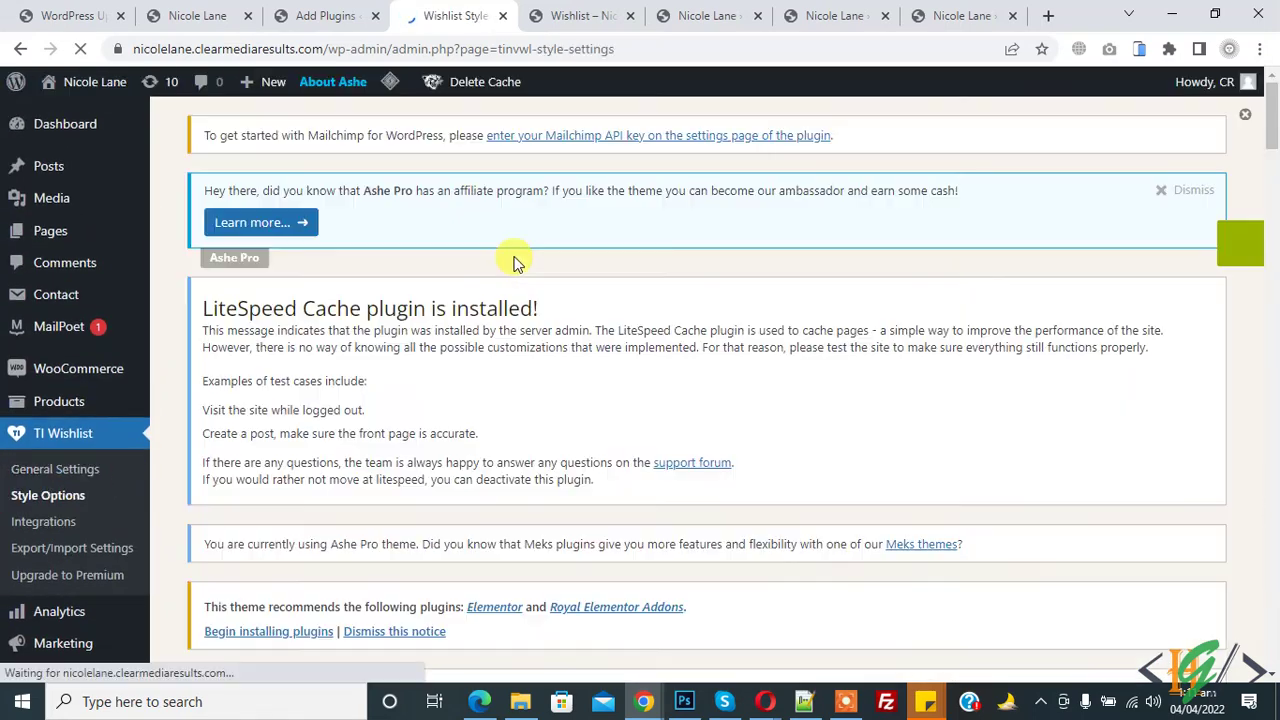
{"action": "scroll", "coordinate": [543, 235], "scroll_direction": "down", "scroll_amount": 5}
{"action": "scroll", "coordinate": [546, 240], "scroll_direction": "down", "scroll_amount": 3}
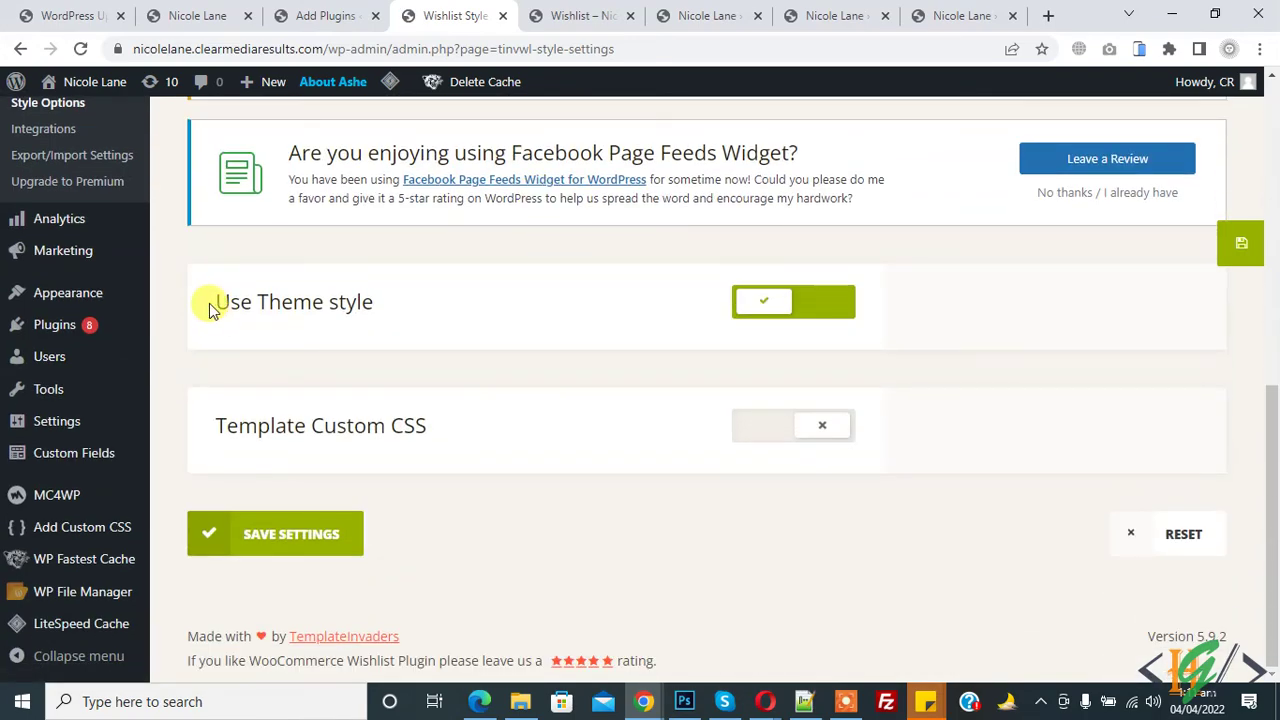
{"action": "left_click_drag", "start_coordinate": [240, 309], "coordinate": [355, 307]}
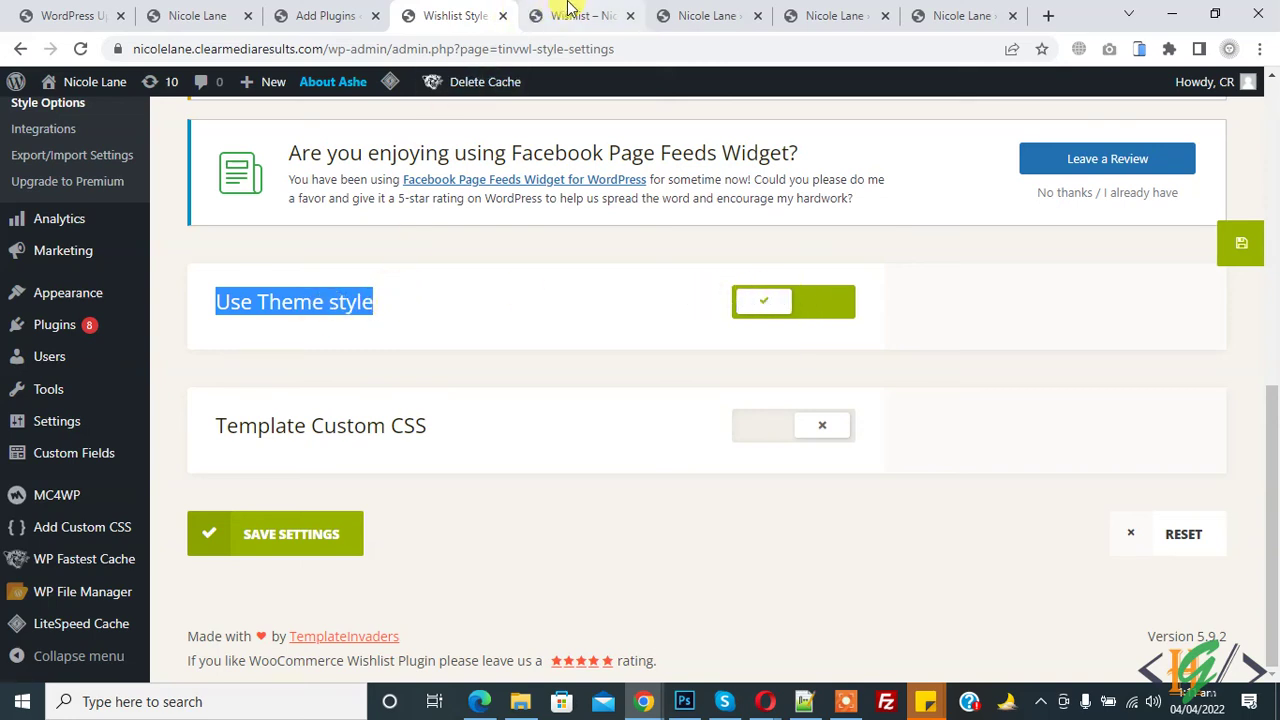
{"action": "left_click", "coordinate": [815, 300]}
Scroll through the revealed Template Options colour and font settings
{"action": "scroll", "coordinate": [571, 277], "scroll_direction": "down", "scroll_amount": 2}
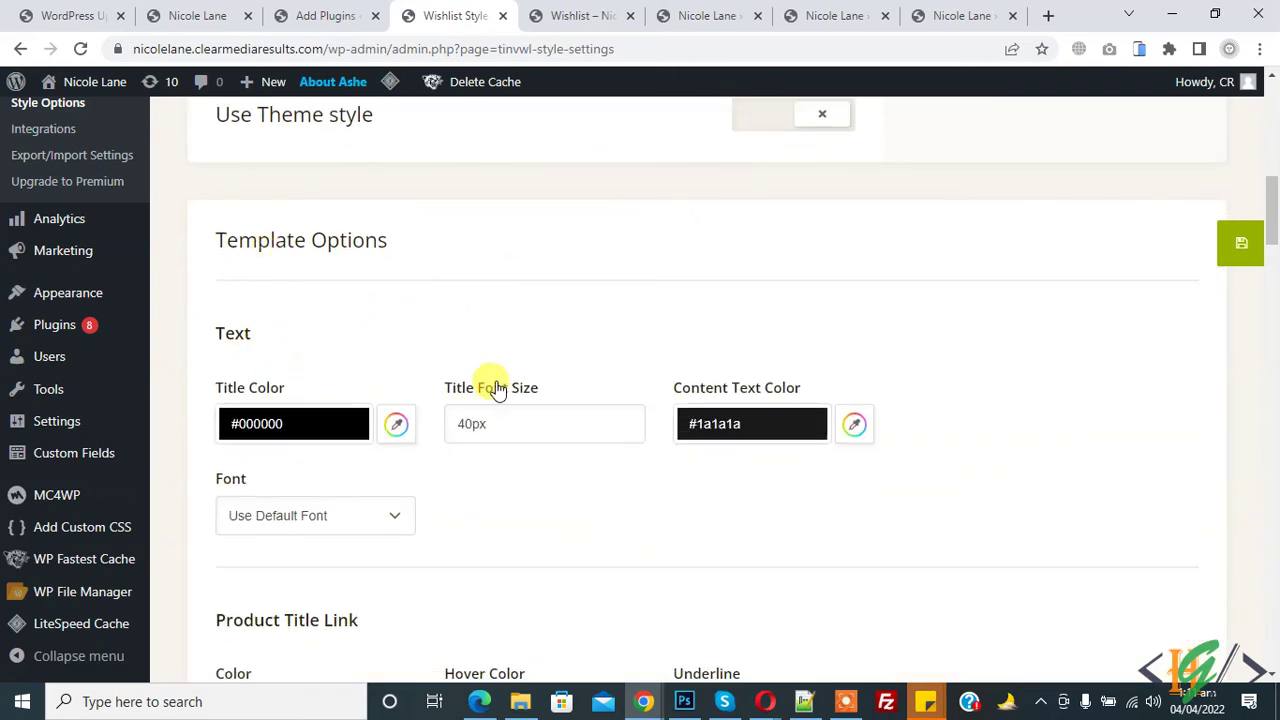
{"action": "scroll", "coordinate": [731, 380], "scroll_direction": "down", "scroll_amount": 2}
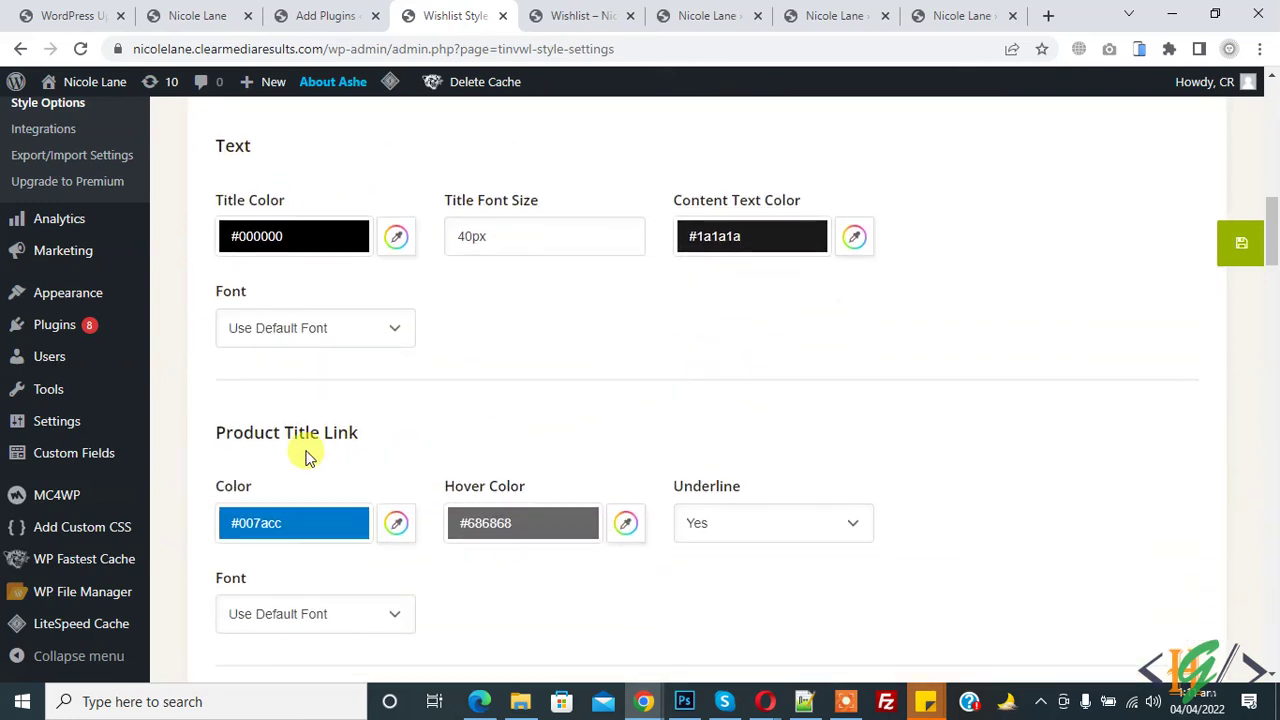
{"action": "scroll", "coordinate": [705, 430], "scroll_direction": "down", "scroll_amount": 3}
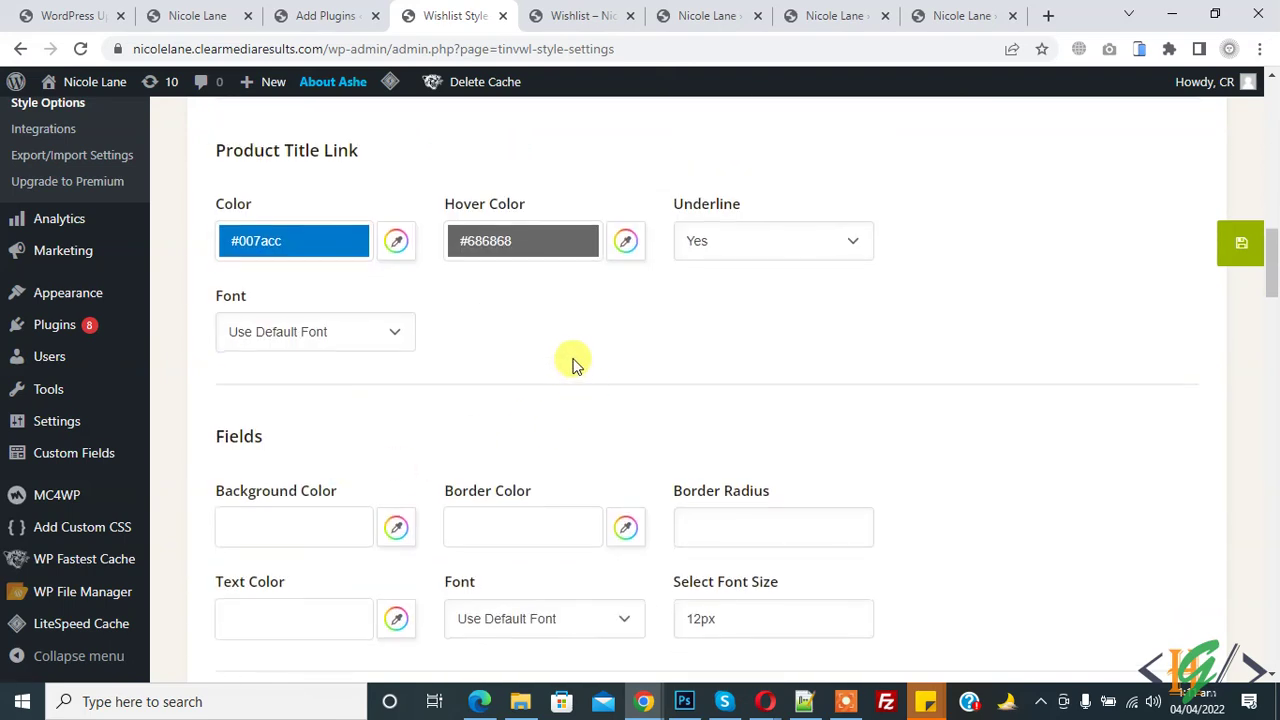
{"action": "scroll", "coordinate": [572, 362], "scroll_direction": "down", "scroll_amount": 2}
{"action": "scroll", "coordinate": [574, 350], "scroll_direction": "down", "scroll_amount": 2}
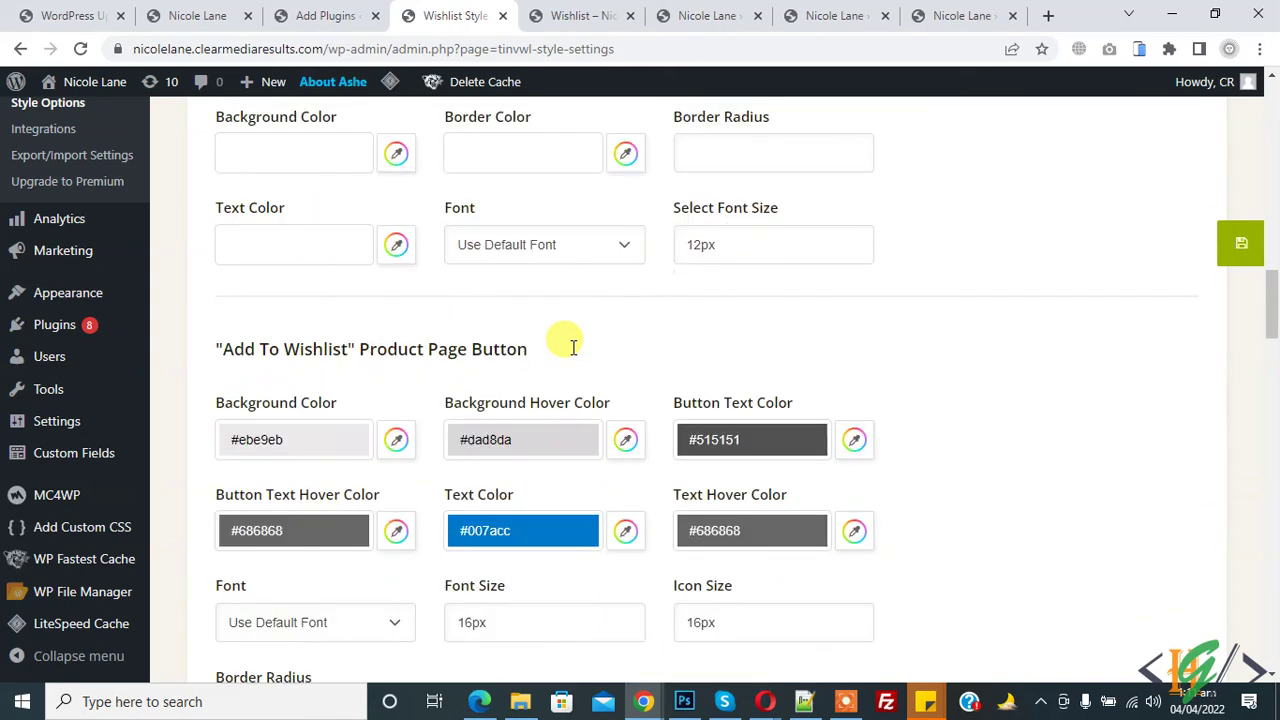
{"action": "scroll", "coordinate": [574, 348], "scroll_direction": "down", "scroll_amount": 2}
{"action": "scroll", "coordinate": [573, 345], "scroll_direction": "down", "scroll_amount": 1}
{"action": "scroll", "coordinate": [568, 336], "scroll_direction": "down", "scroll_amount": 2}
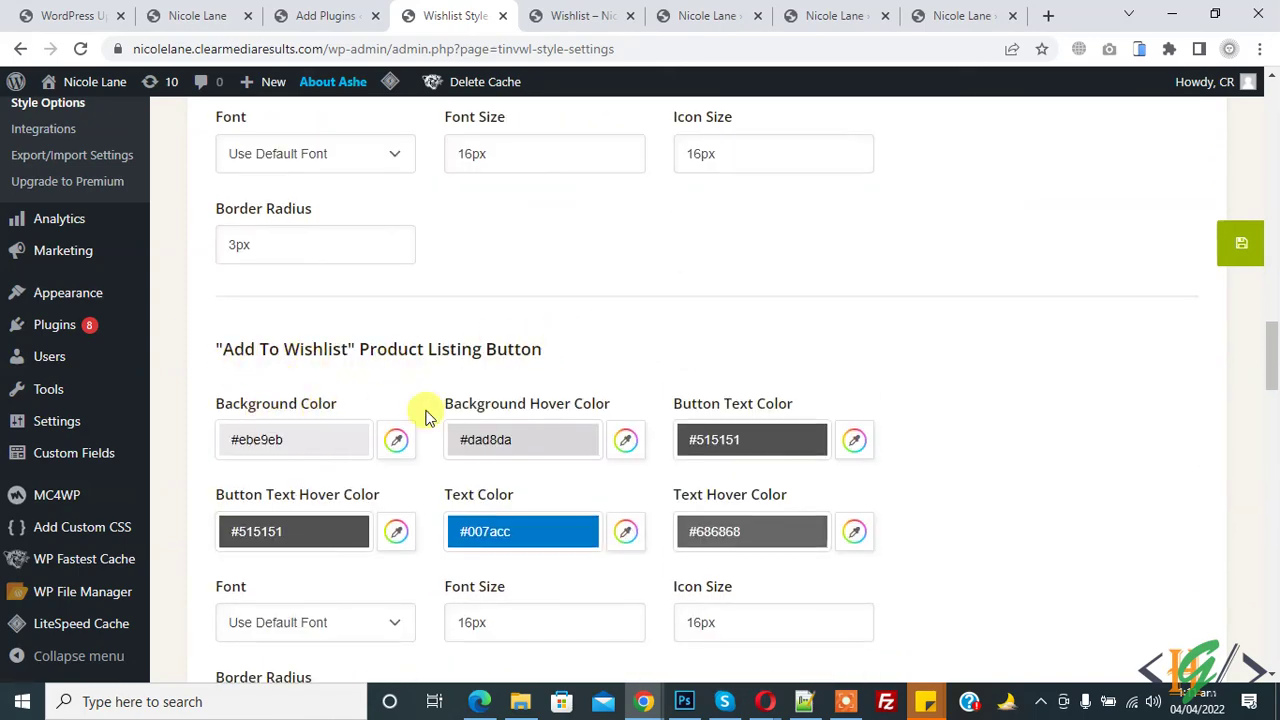
{"action": "scroll", "coordinate": [590, 405], "scroll_direction": "down", "scroll_amount": 2}
{"action": "scroll", "coordinate": [583, 365], "scroll_direction": "down", "scroll_amount": 3}
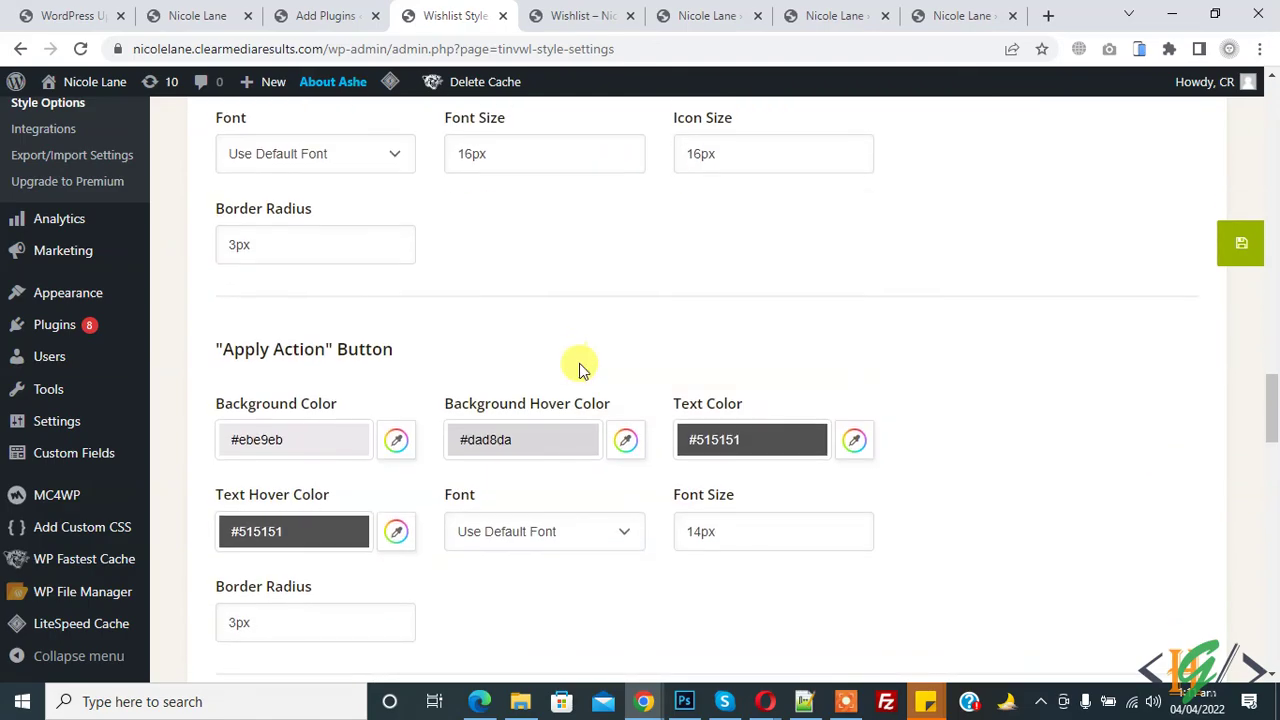
{"action": "scroll", "coordinate": [579, 363], "scroll_direction": "down", "scroll_amount": 2}
{"action": "scroll", "coordinate": [579, 363], "scroll_direction": "up", "scroll_amount": 5}
{"action": "scroll", "coordinate": [583, 368], "scroll_direction": "down", "scroll_amount": 5}
{"action": "scroll", "coordinate": [583, 368], "scroll_direction": "up", "scroll_amount": 5}
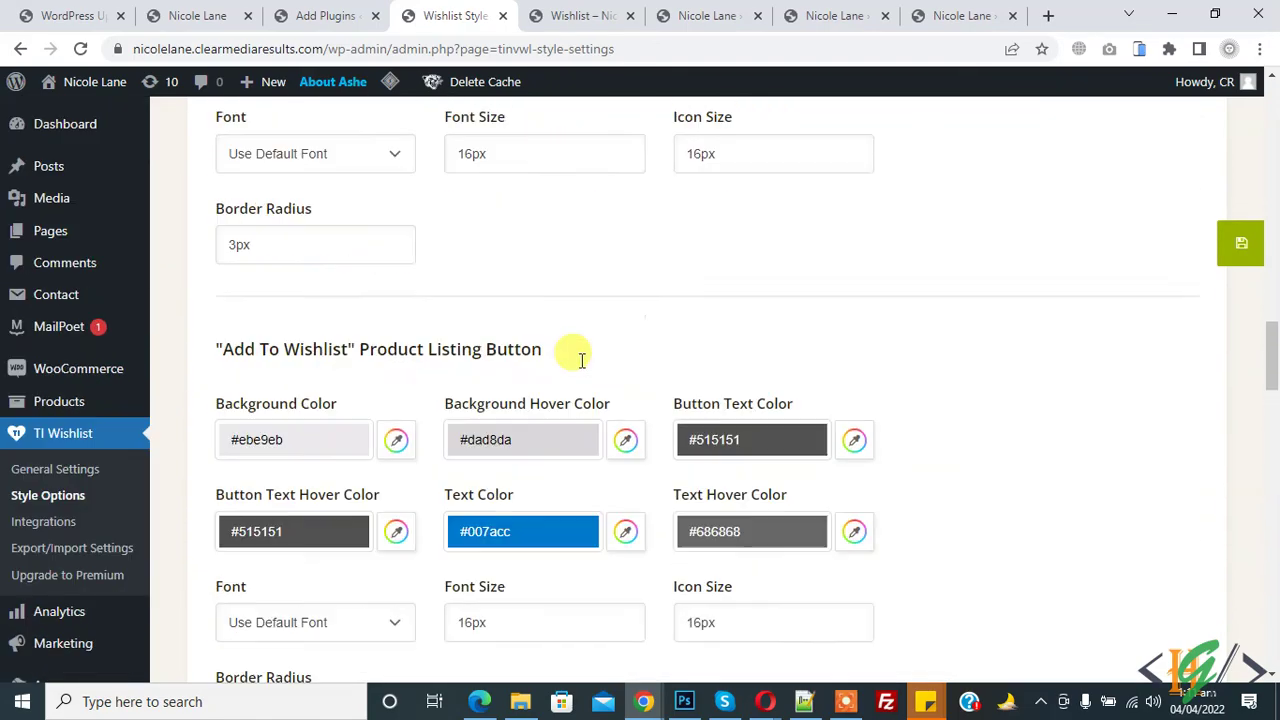
{"action": "scroll", "coordinate": [580, 357], "scroll_direction": "up", "scroll_amount": 5}
{"action": "scroll", "coordinate": [580, 357], "scroll_direction": "up", "scroll_amount": 10}
{"action": "scroll", "coordinate": [581, 360], "scroll_direction": "up", "scroll_amount": 1}
{"action": "scroll", "coordinate": [581, 360], "scroll_direction": "down", "scroll_amount": 3}
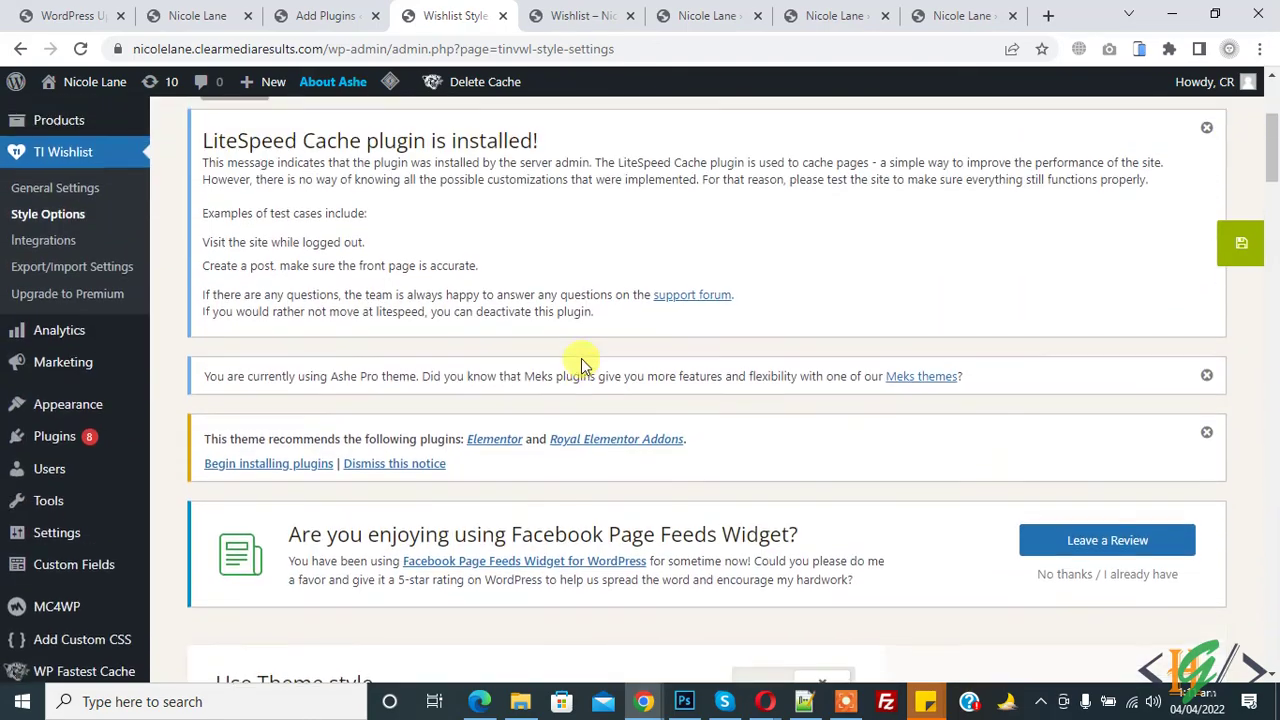
{"action": "scroll", "coordinate": [581, 360], "scroll_direction": "down", "scroll_amount": 6}
{"action": "scroll", "coordinate": [581, 360], "scroll_direction": "up", "scroll_amount": 3}
{"action": "scroll", "coordinate": [581, 360], "scroll_direction": "up", "scroll_amount": 6}
{"action": "scroll", "coordinate": [581, 358], "scroll_direction": "down", "scroll_amount": 4}
Re-enable 'Use Theme style' in the wishlist Style Options and save them
{"action": "scroll", "coordinate": [581, 358], "scroll_direction": "down", "scroll_amount": 1}
{"action": "left_click", "coordinate": [737, 400]}
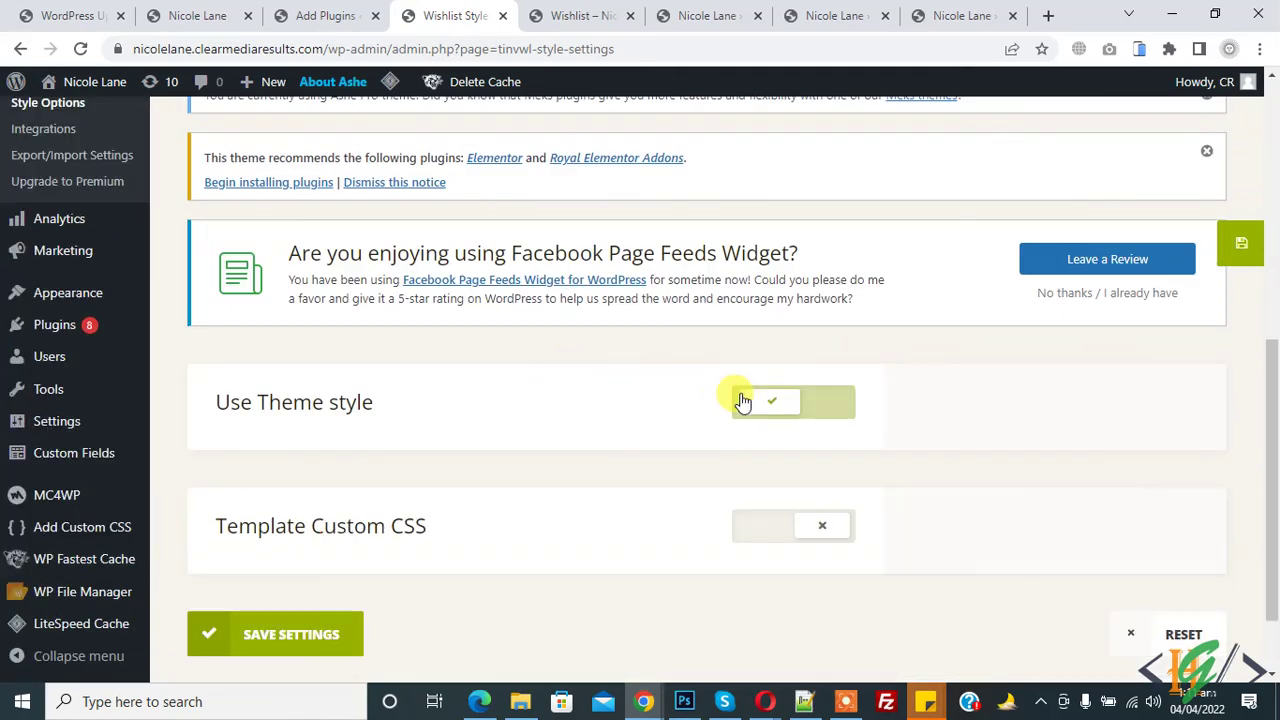
{"action": "left_click", "coordinate": [1226, 259]}
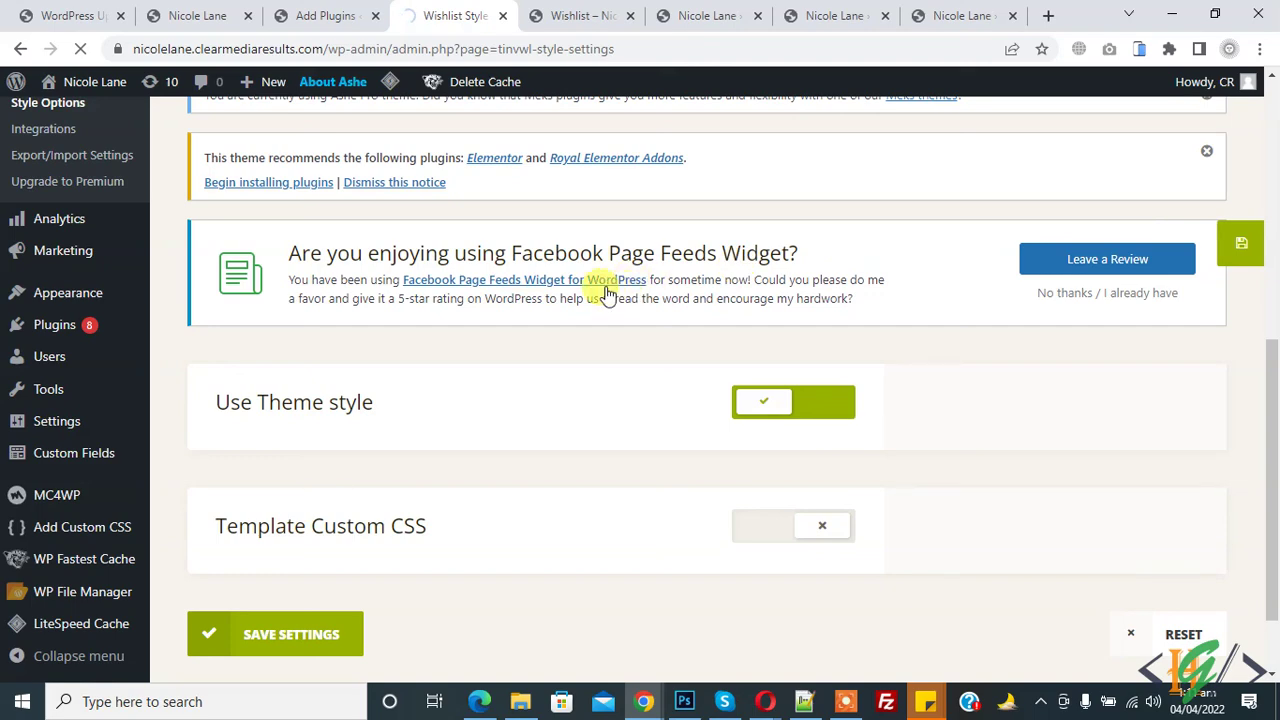